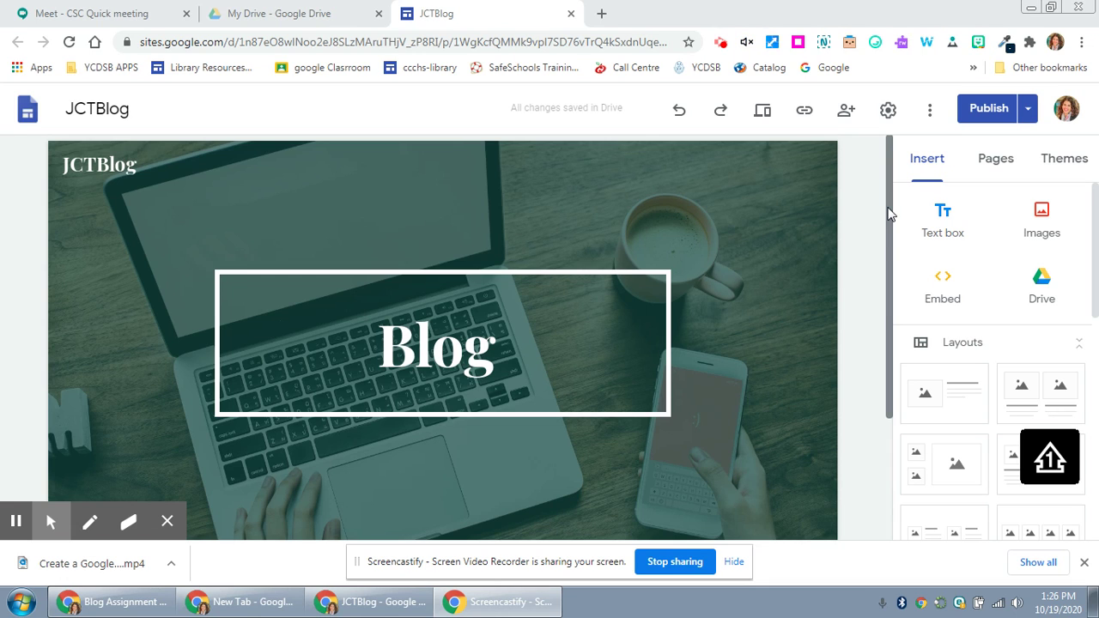
# Look over the Pages, Themes and Insert panels and scroll through the Home page.
pyautogui.moveTo(890, 215); pyautogui.dragTo(889, 349)
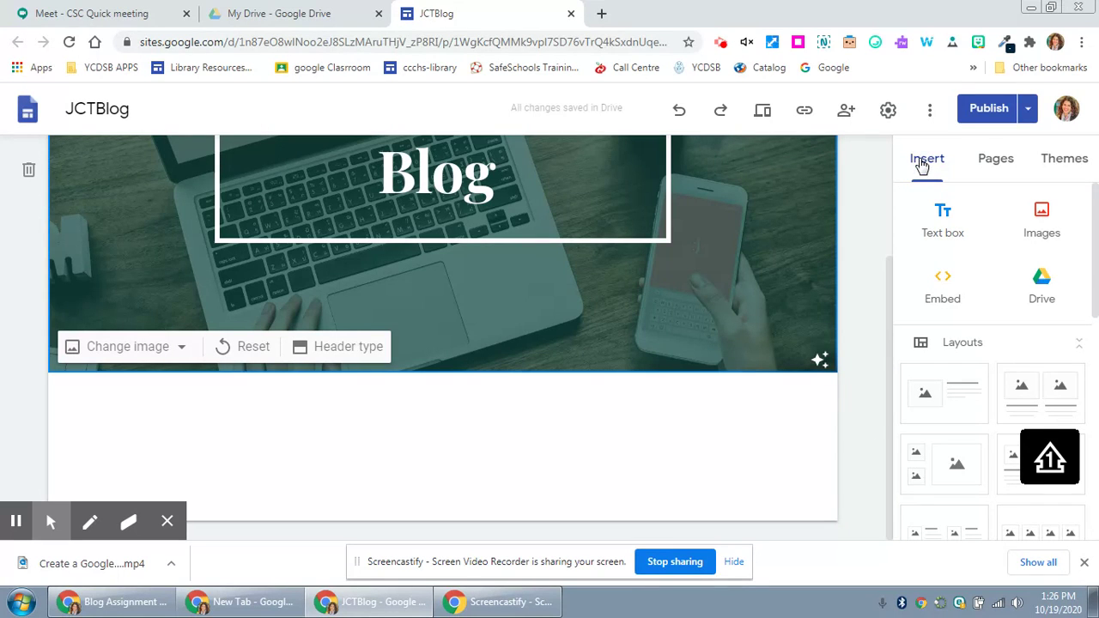
pyautogui.click(989, 159)
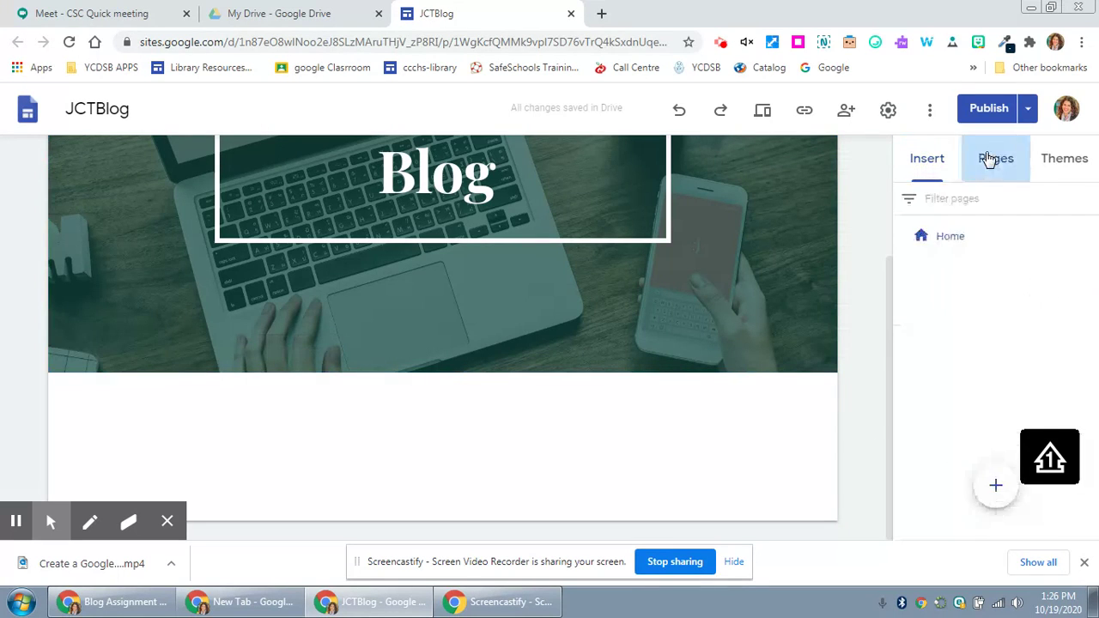
pyautogui.click(1064, 160)
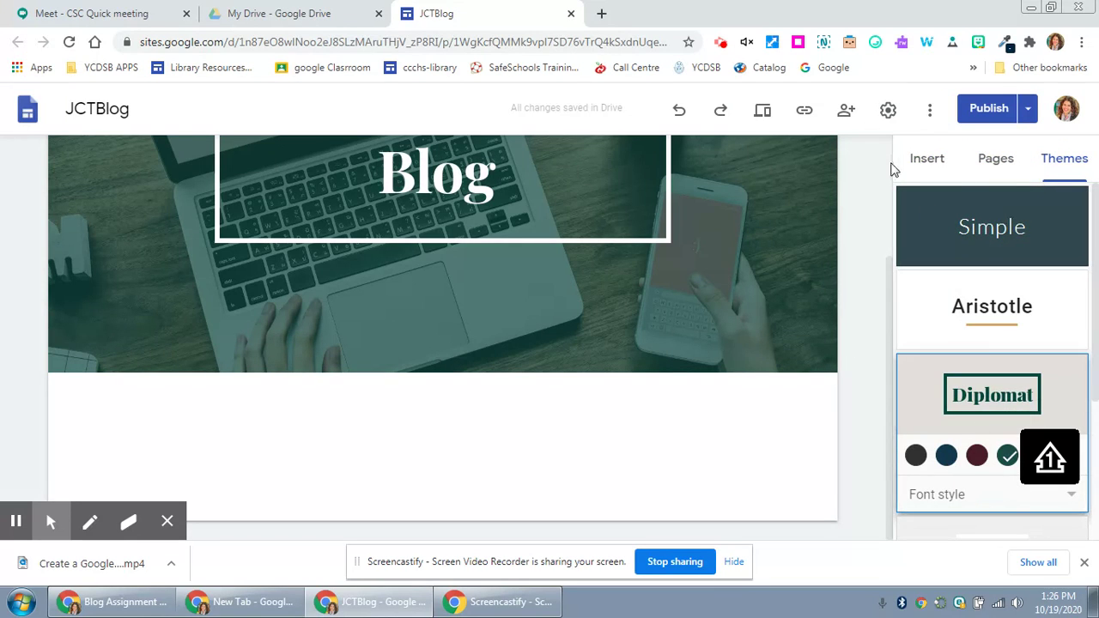
pyautogui.click(927, 162)
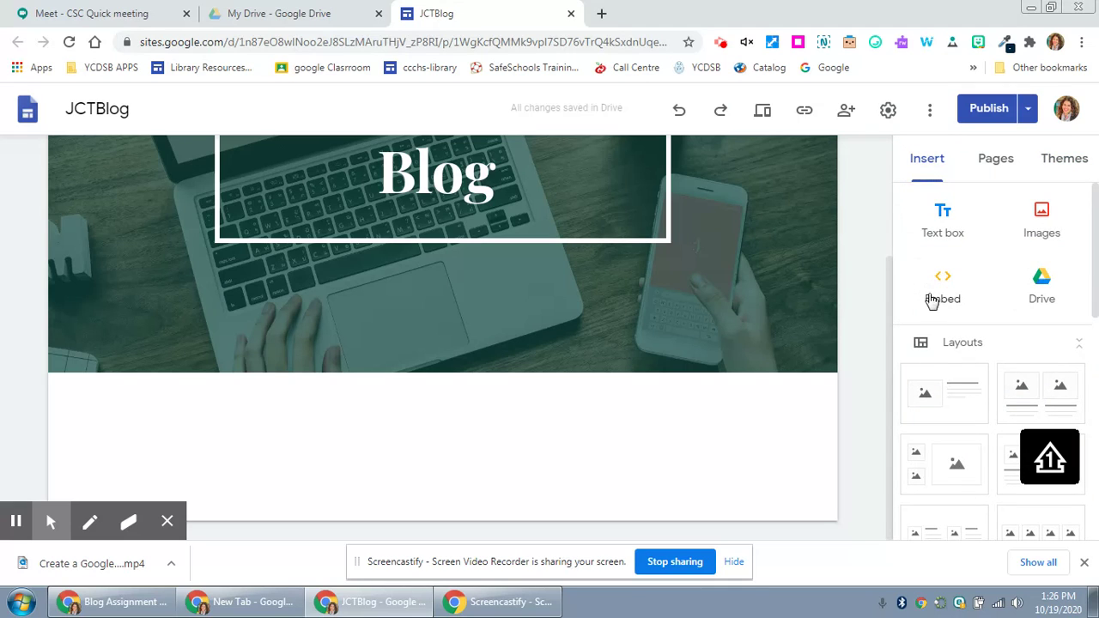
pyautogui.scroll(-2, 1049, 456)
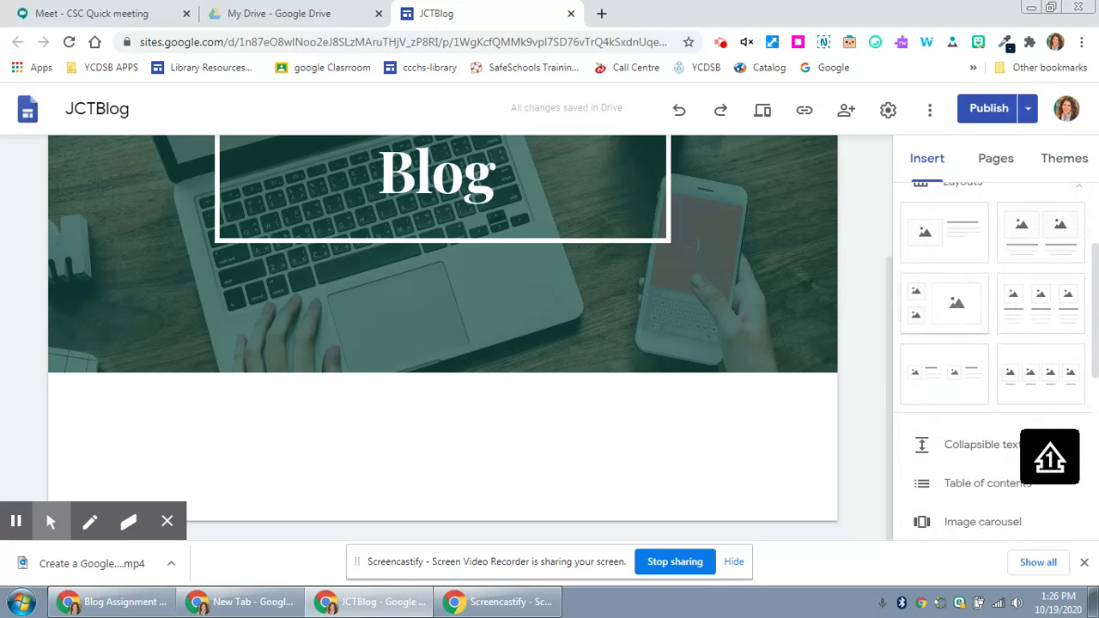
pyautogui.scroll(2, 1049, 457)
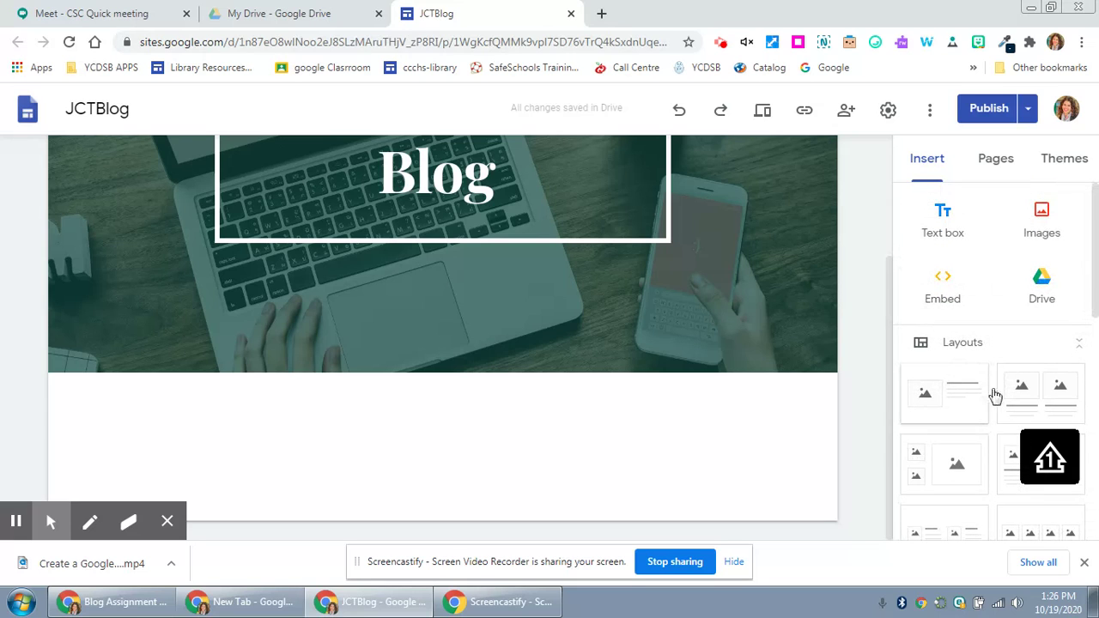
pyautogui.scroll(-2, 1015, 388)
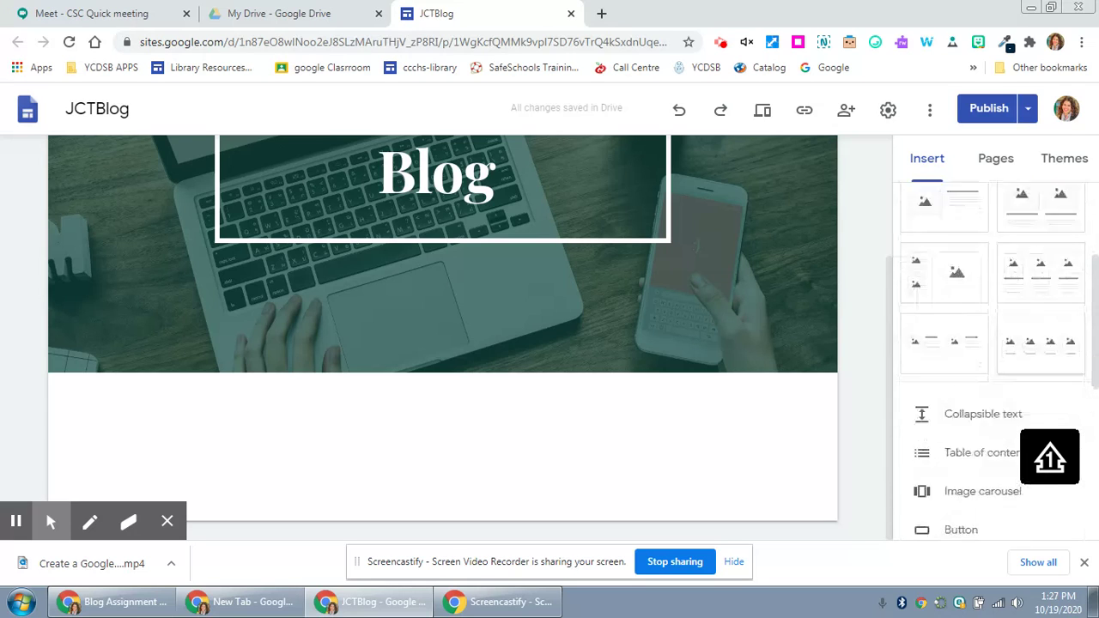
pyautogui.scroll(-2, 992, 361)
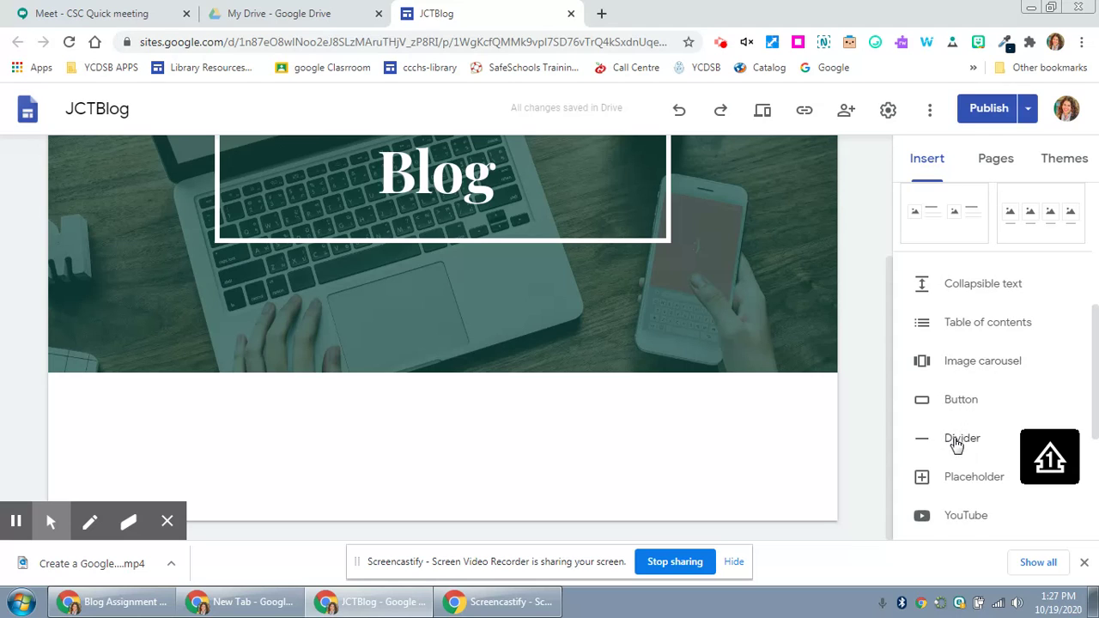
pyautogui.scroll(-2, 956, 442)
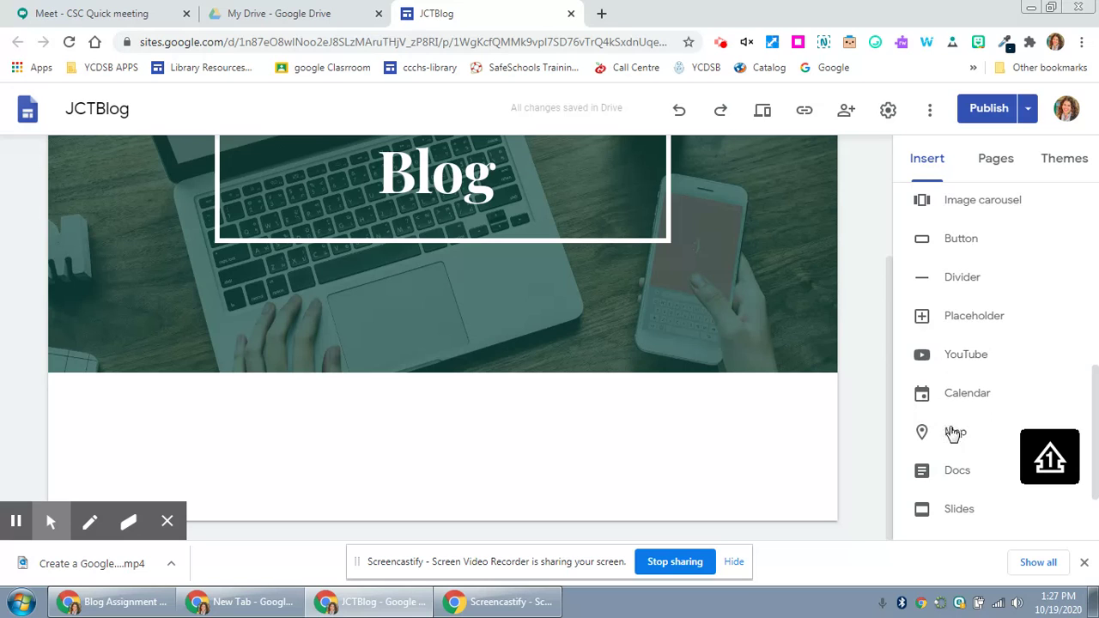
pyautogui.scroll(-1, 951, 459)
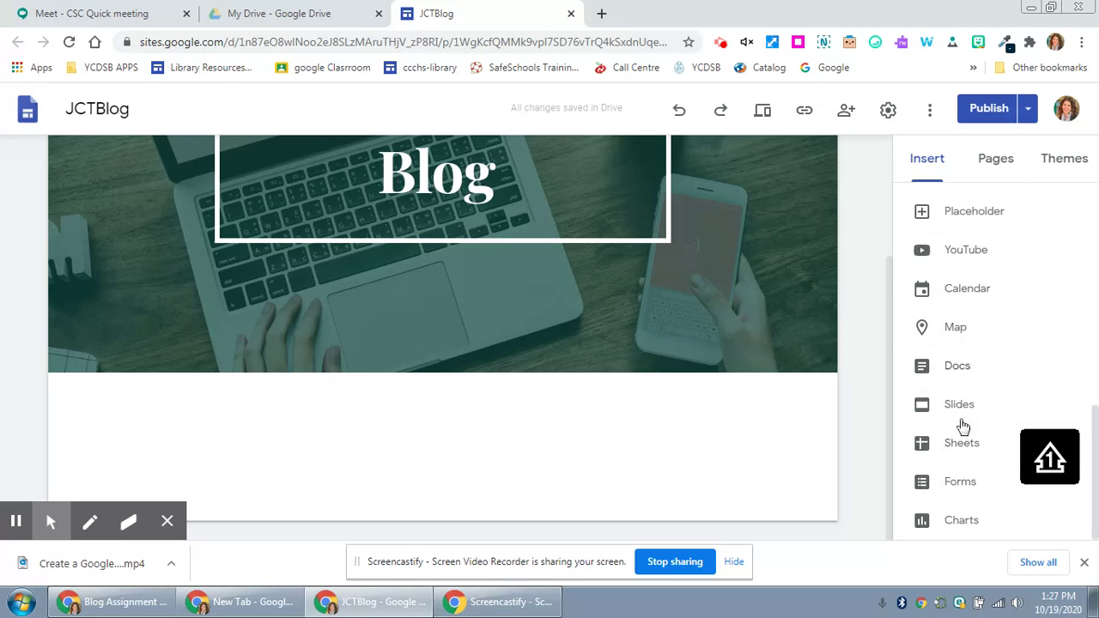
pyautogui.scroll(10, 961, 515)
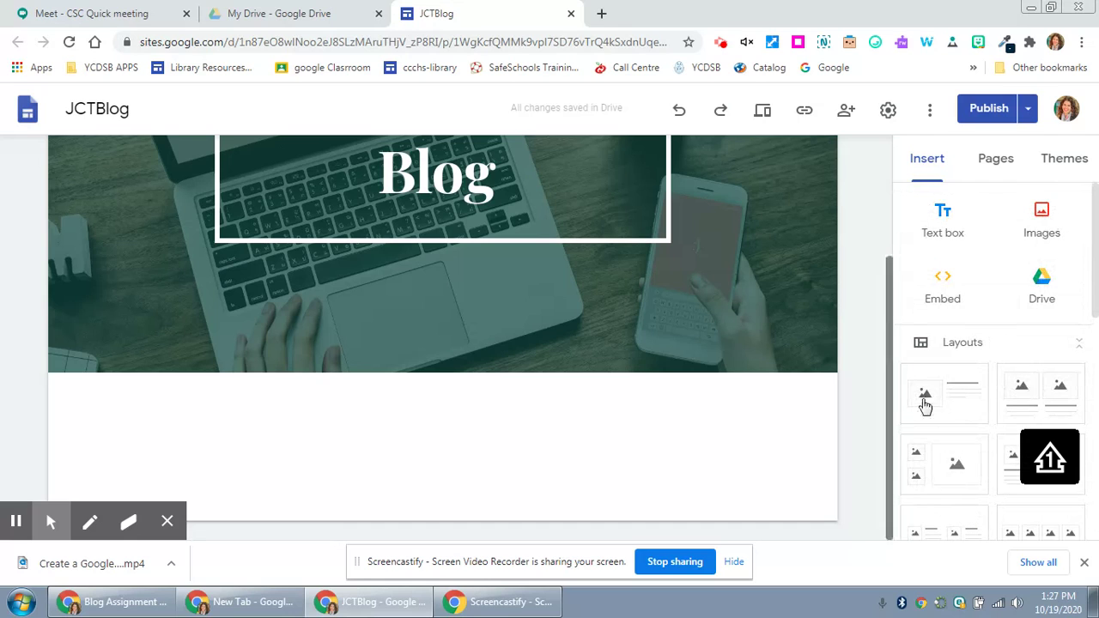
# Insert the image-plus-text layout section below the Blog header.
pyautogui.doubleClick(325, 446)
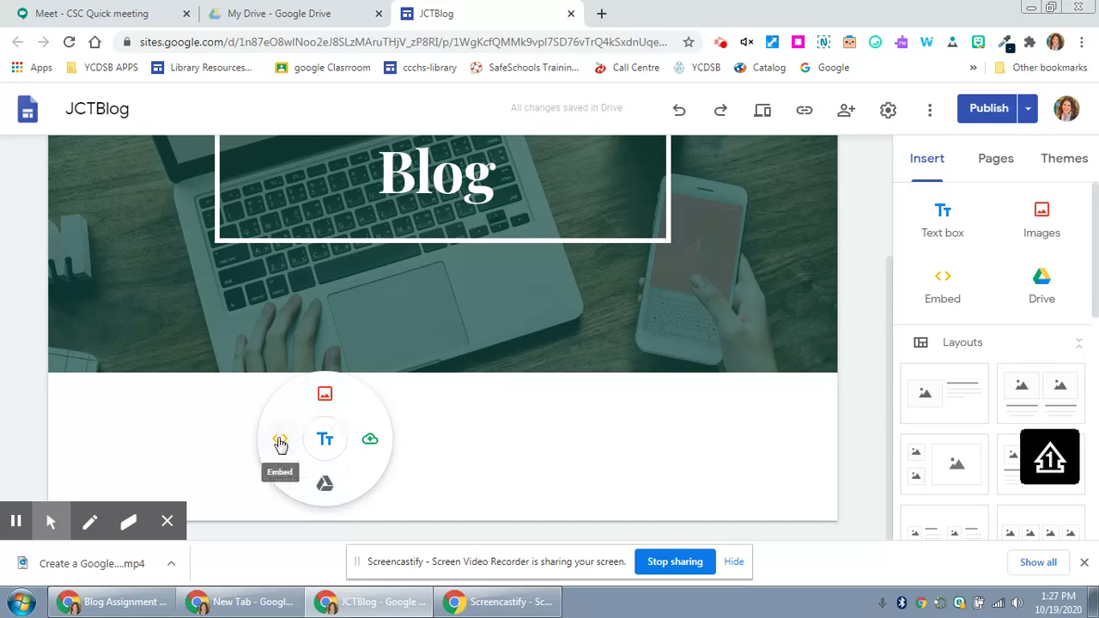
pyautogui.click(953, 404)
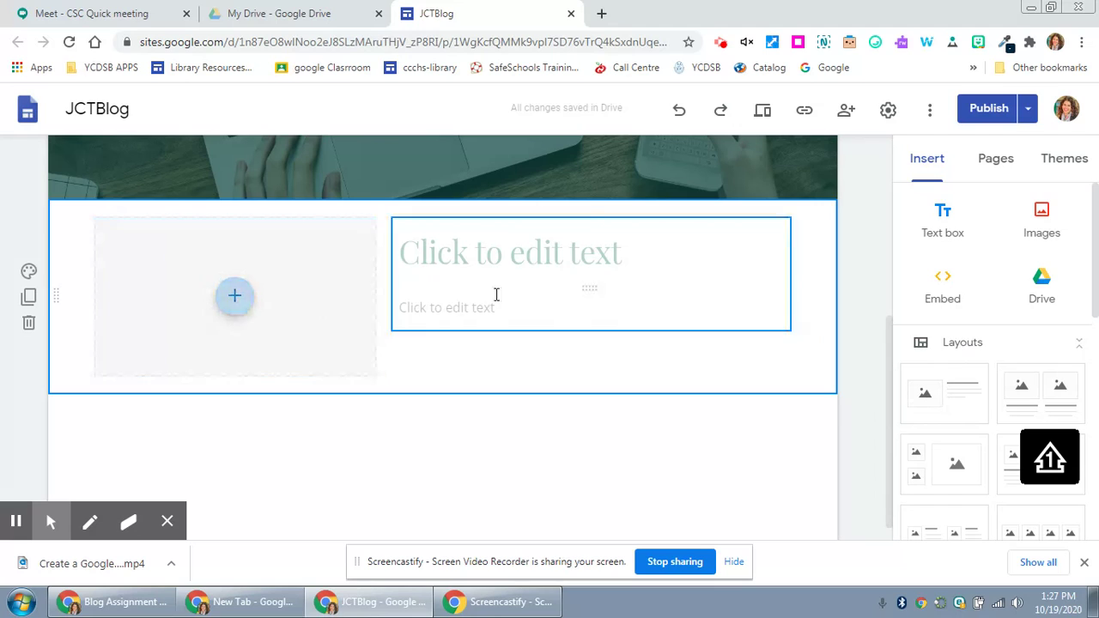
pyautogui.click(566, 258)
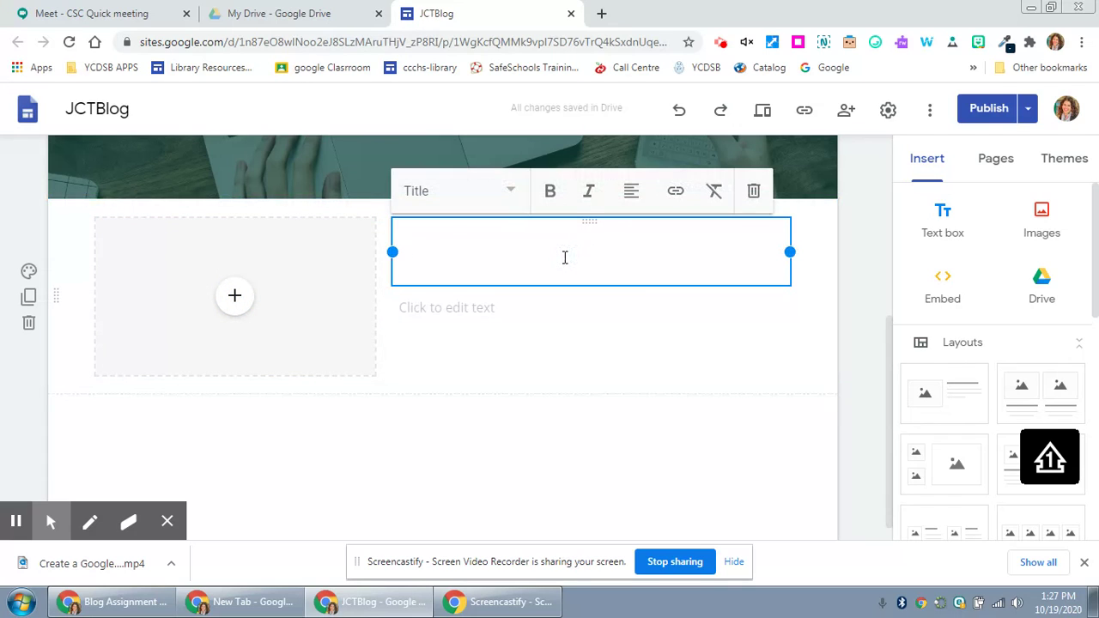
# Enter 'Title' as the heading and keep Title style after trying Heading and Subheading.
pyautogui.write('Title')
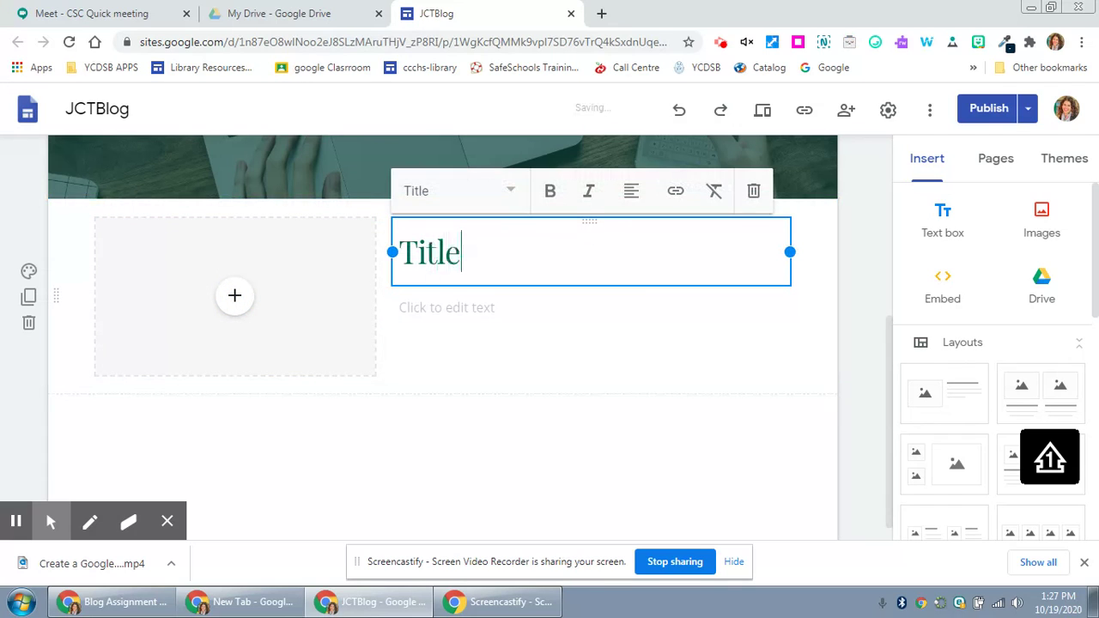
pyautogui.click(515, 192)
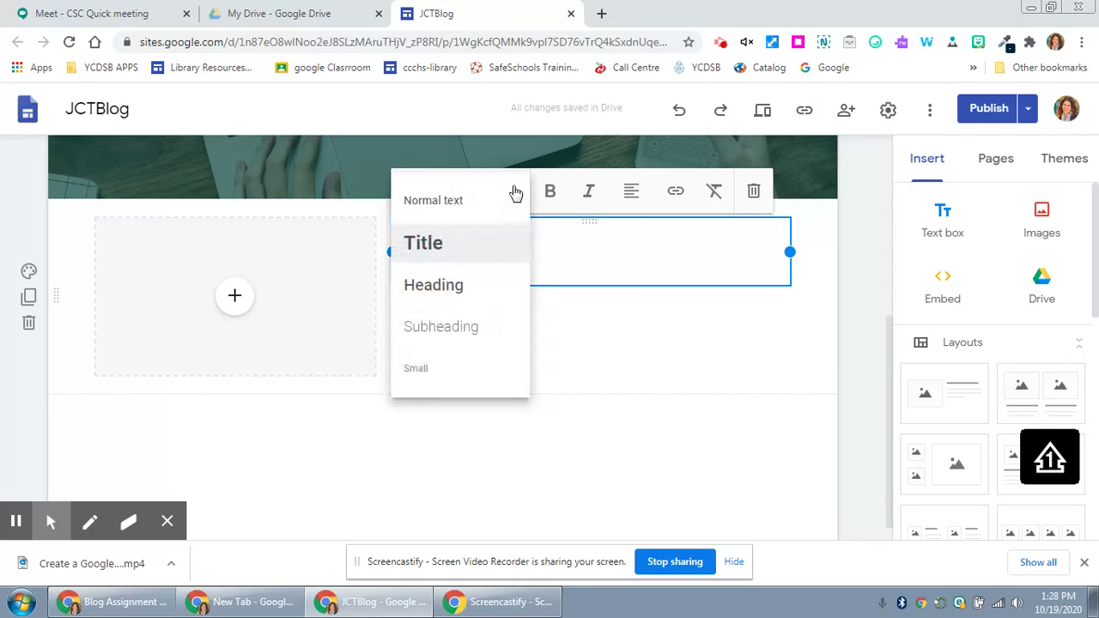
pyautogui.click(459, 292)
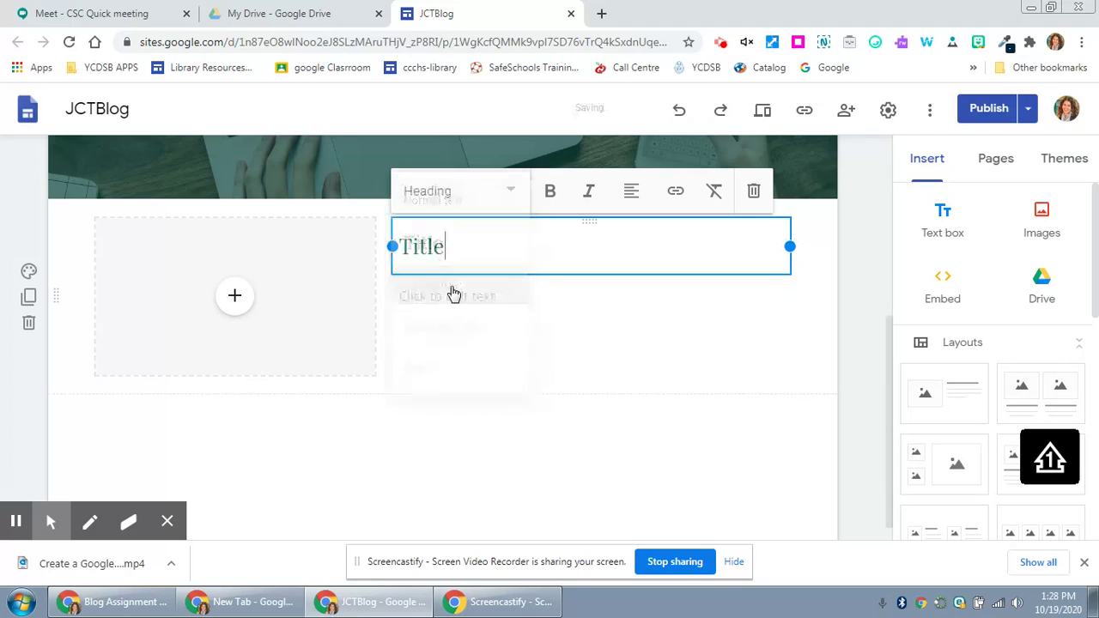
pyautogui.click(511, 192)
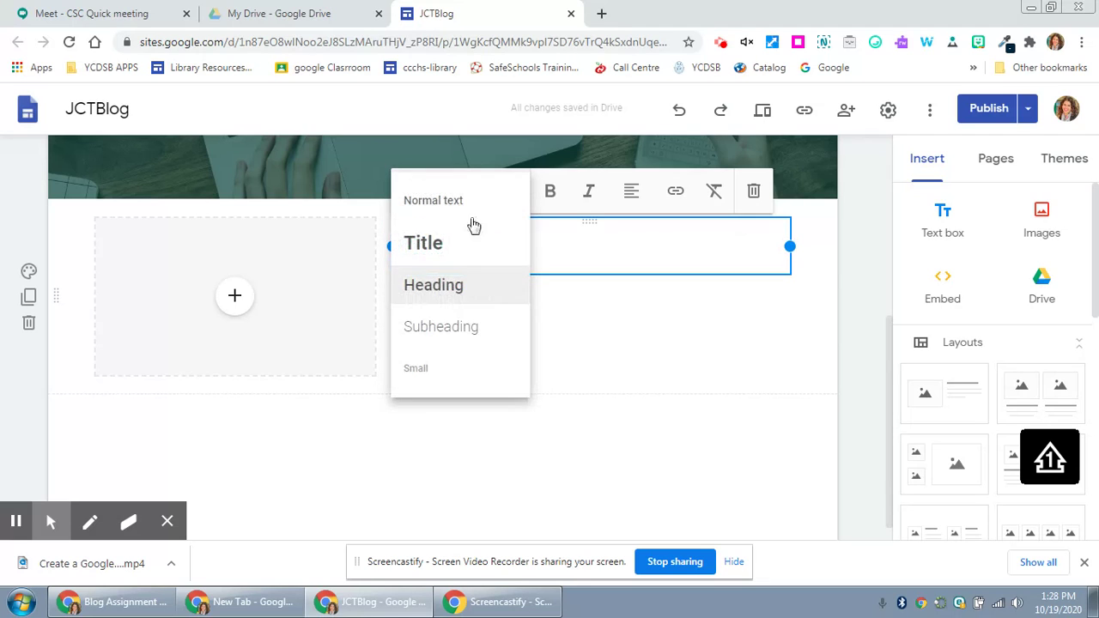
pyautogui.click(447, 285)
pyautogui.click(522, 201)
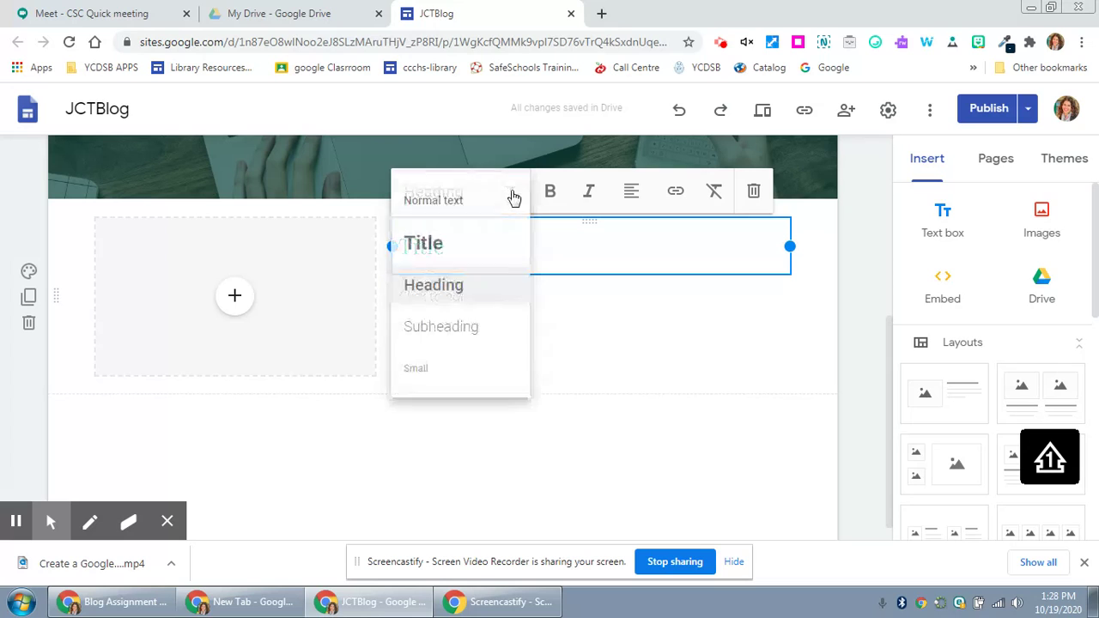
pyautogui.click(490, 326)
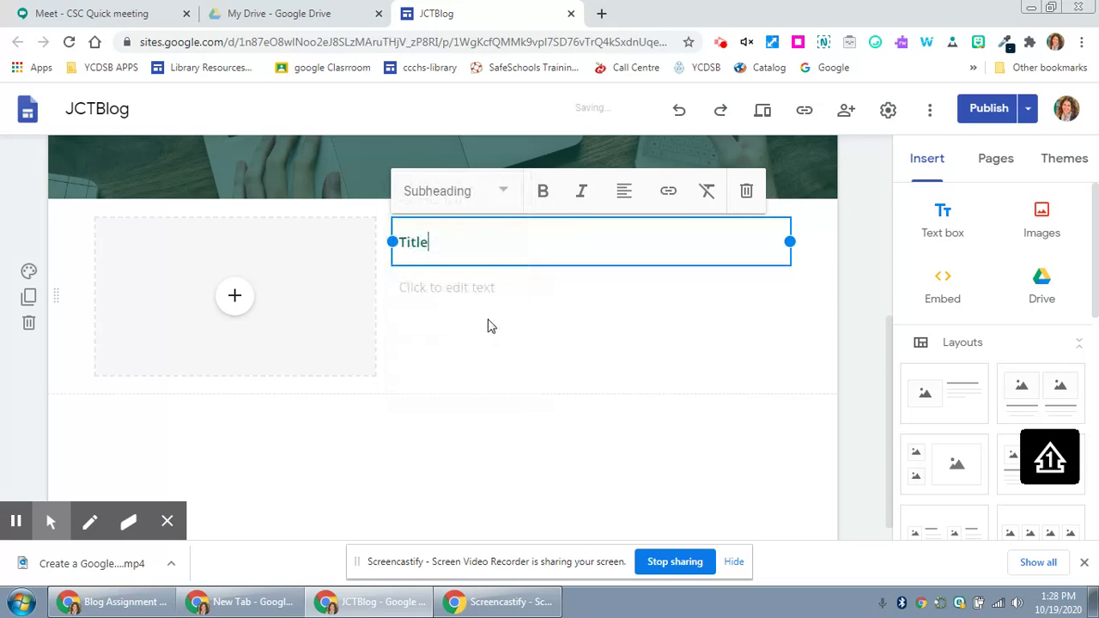
pyautogui.click(504, 194)
pyautogui.click(433, 244)
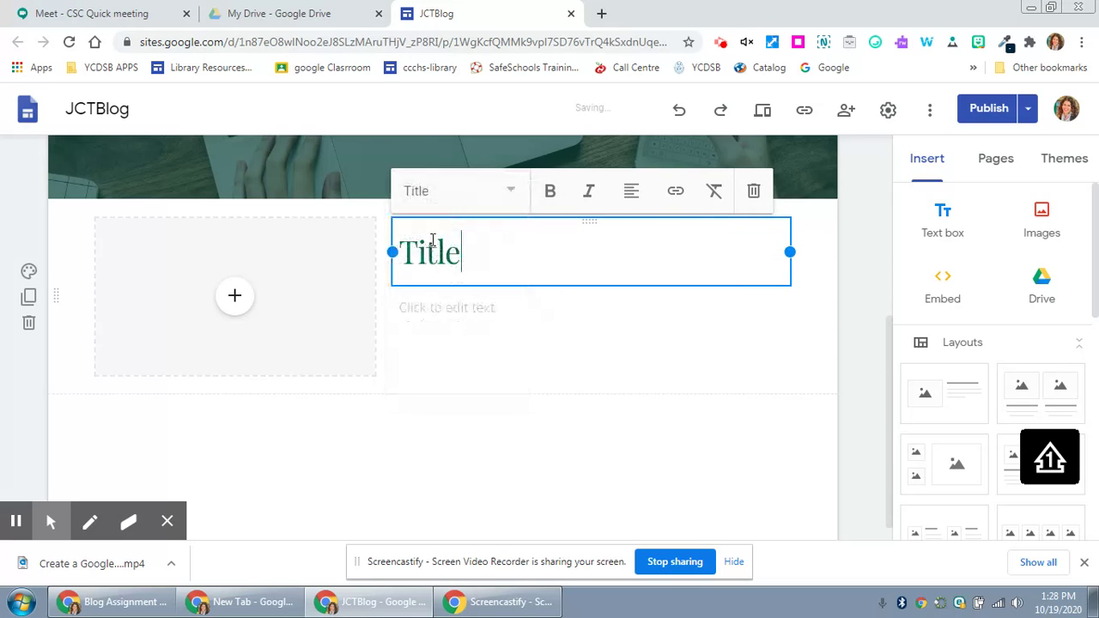
pyautogui.click(516, 189)
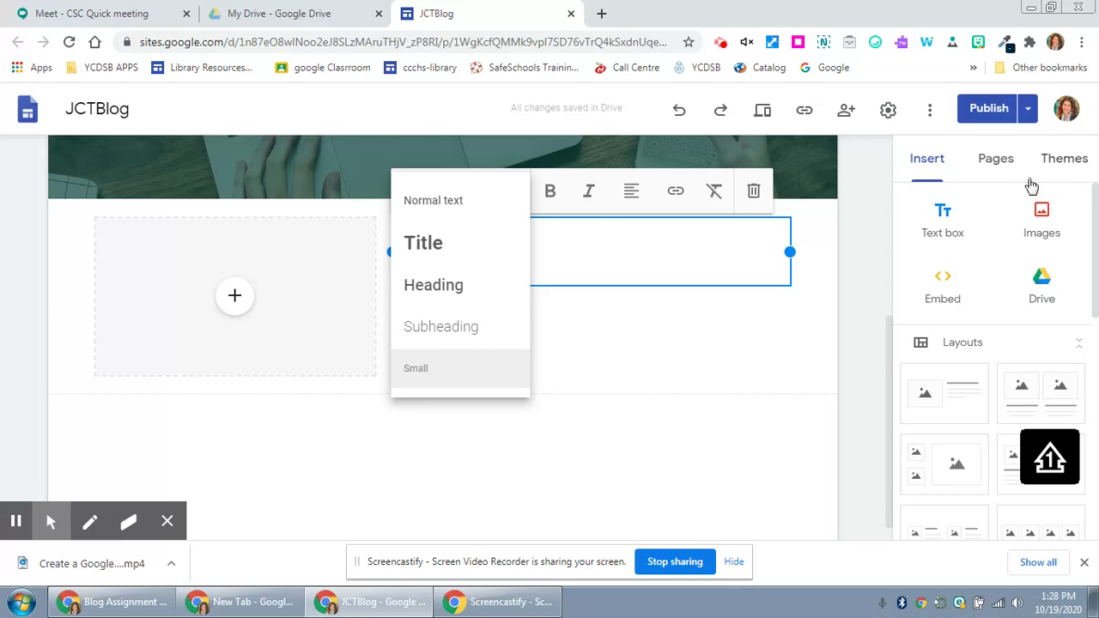
pyautogui.click(550, 191)
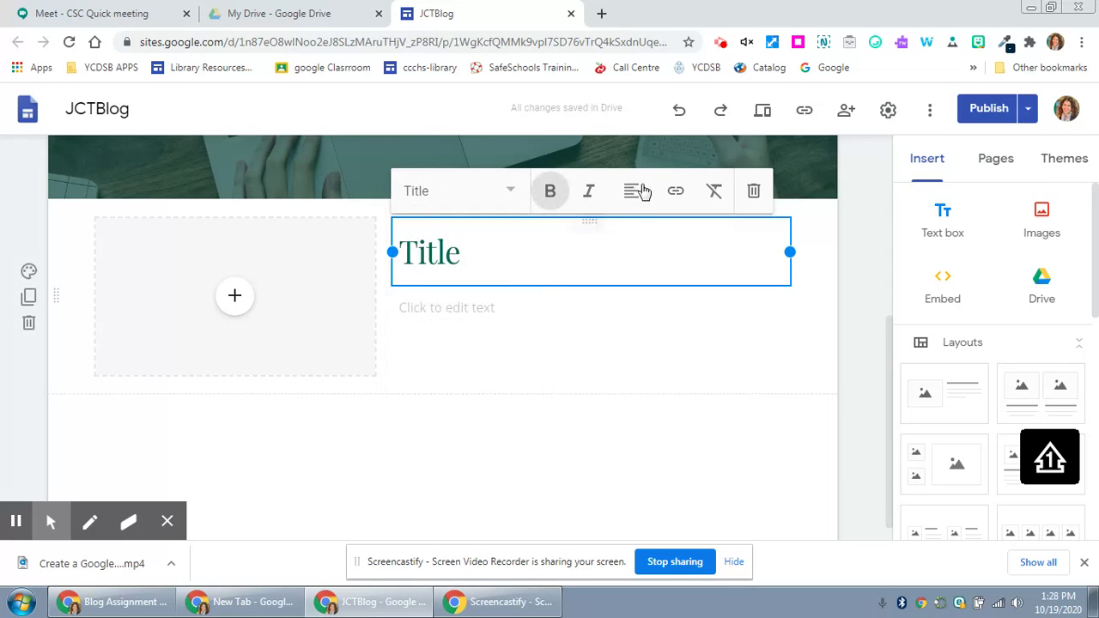
# Centre-align the Title heading in its box.
pyautogui.click(633, 191)
pyautogui.click(632, 246)
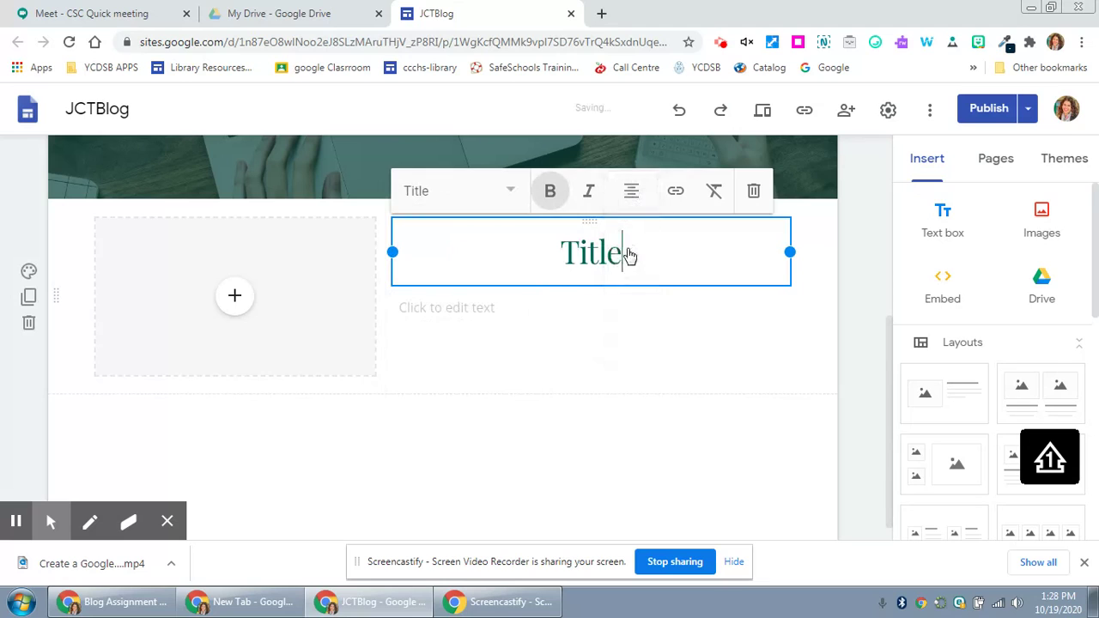
pyautogui.click(482, 319)
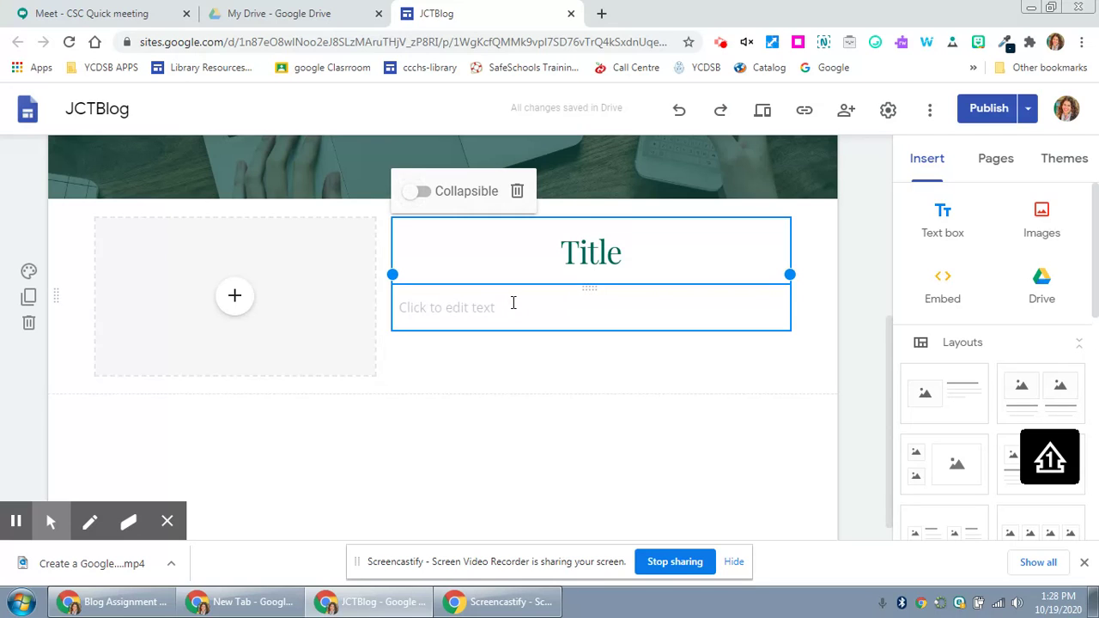
pyautogui.click(235, 299)
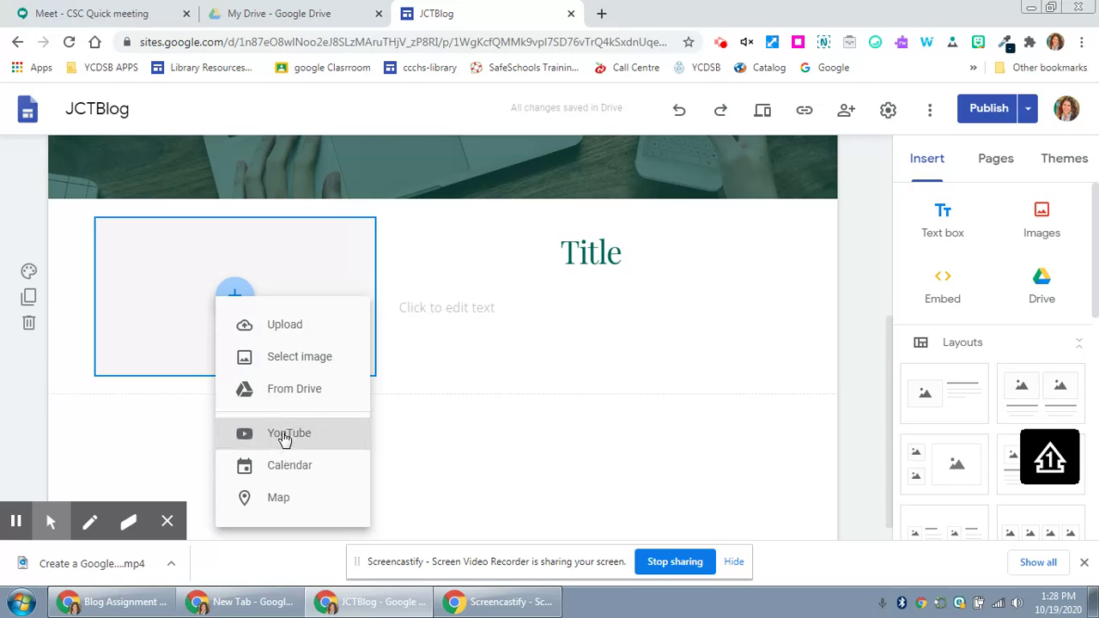
# Search Google Images for 'amazon rain forest' and insert the forest photo reflected in water.
pyautogui.click(282, 354)
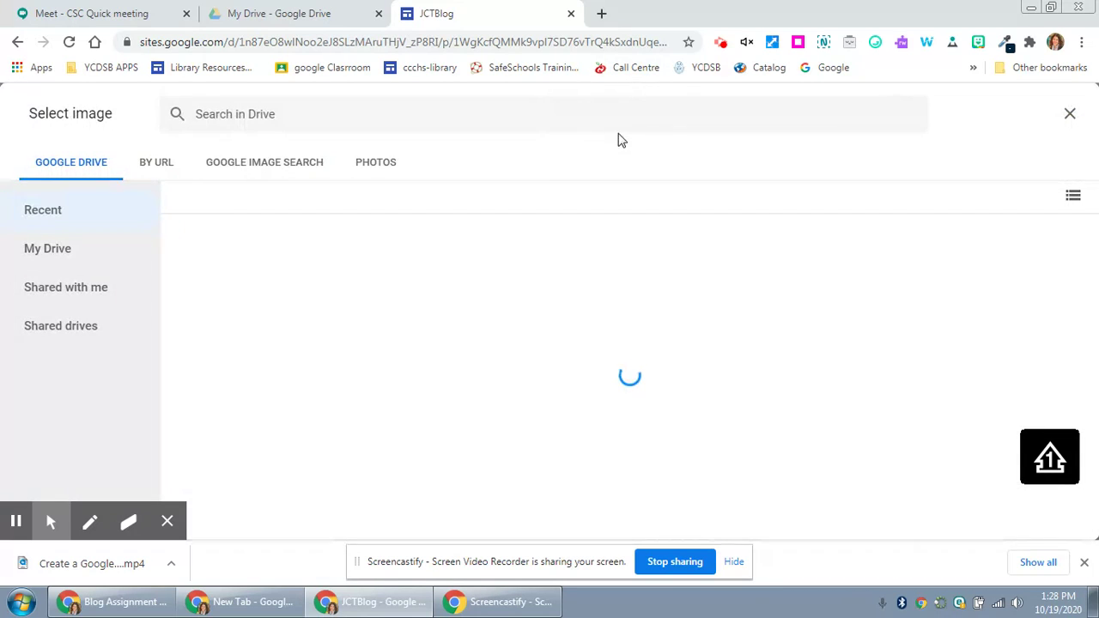
pyautogui.click(256, 114)
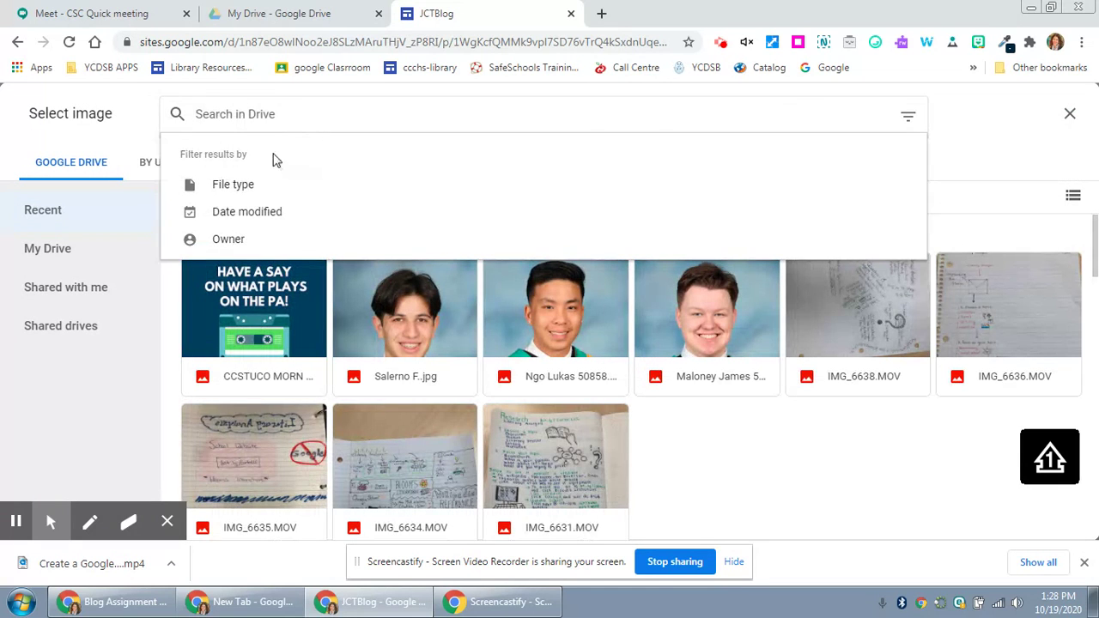
pyautogui.click(917, 126)
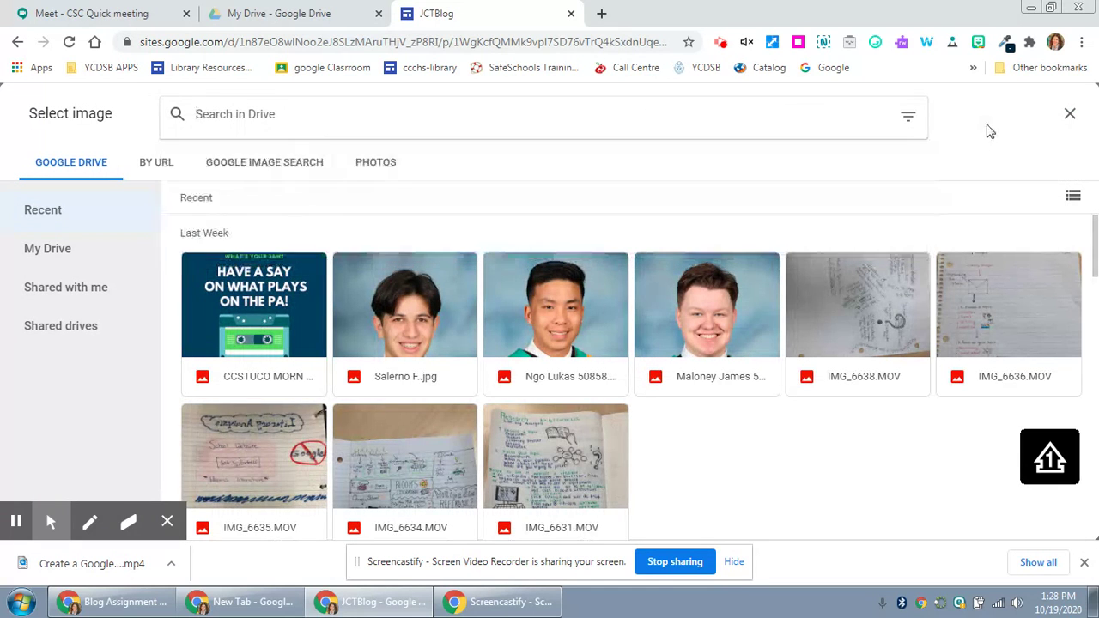
pyautogui.click(363, 170)
pyautogui.click(290, 164)
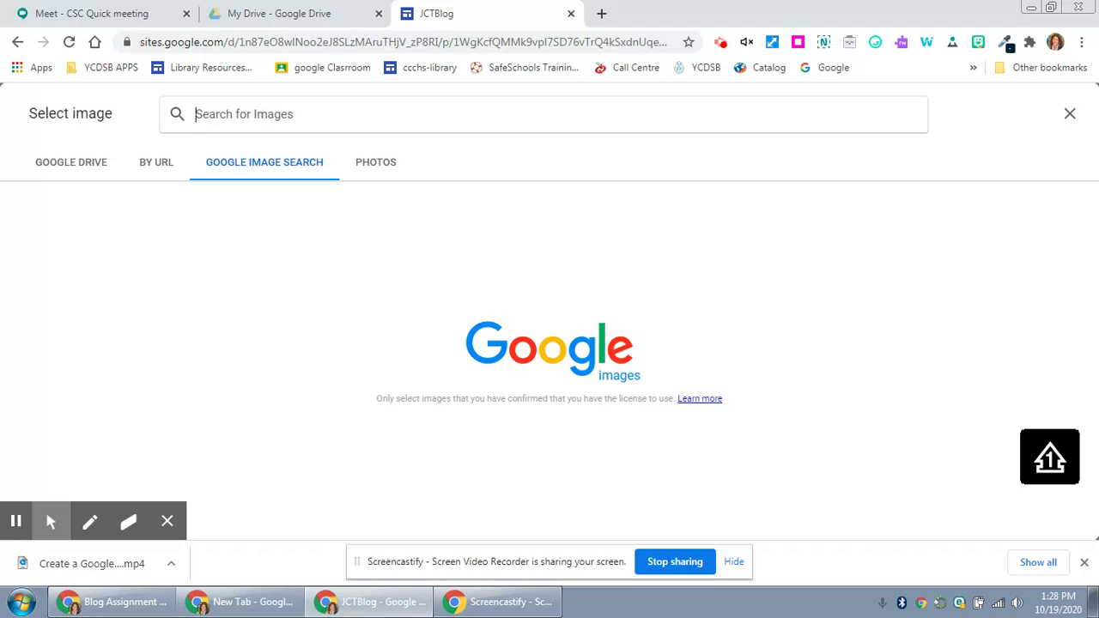
pyautogui.write('ama')
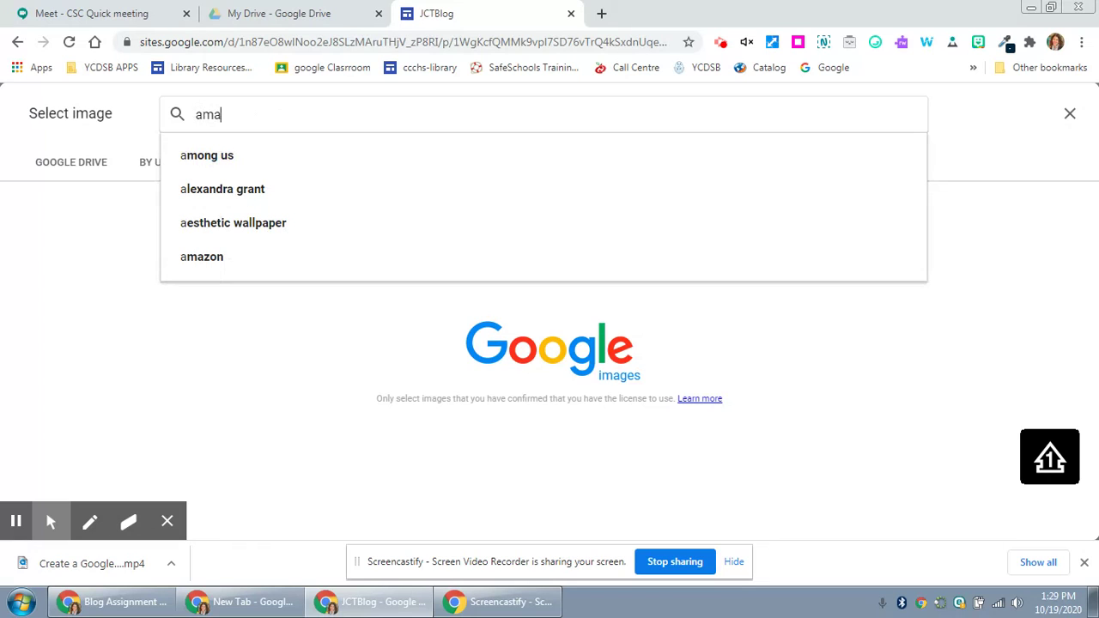
pyautogui.write('zon rai')
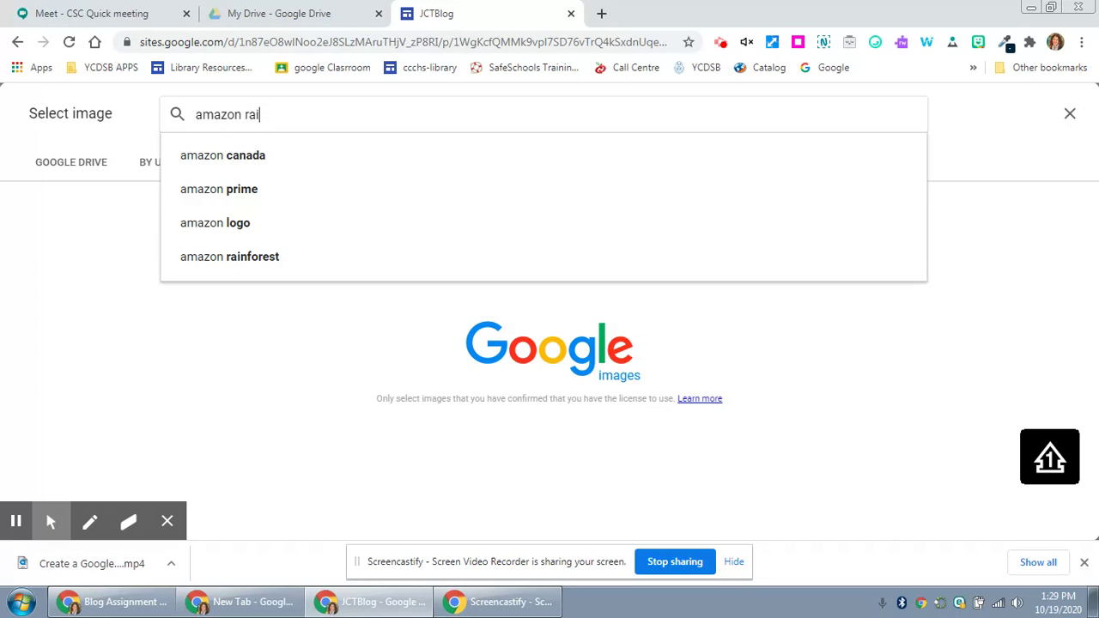
pyautogui.write('n forest')
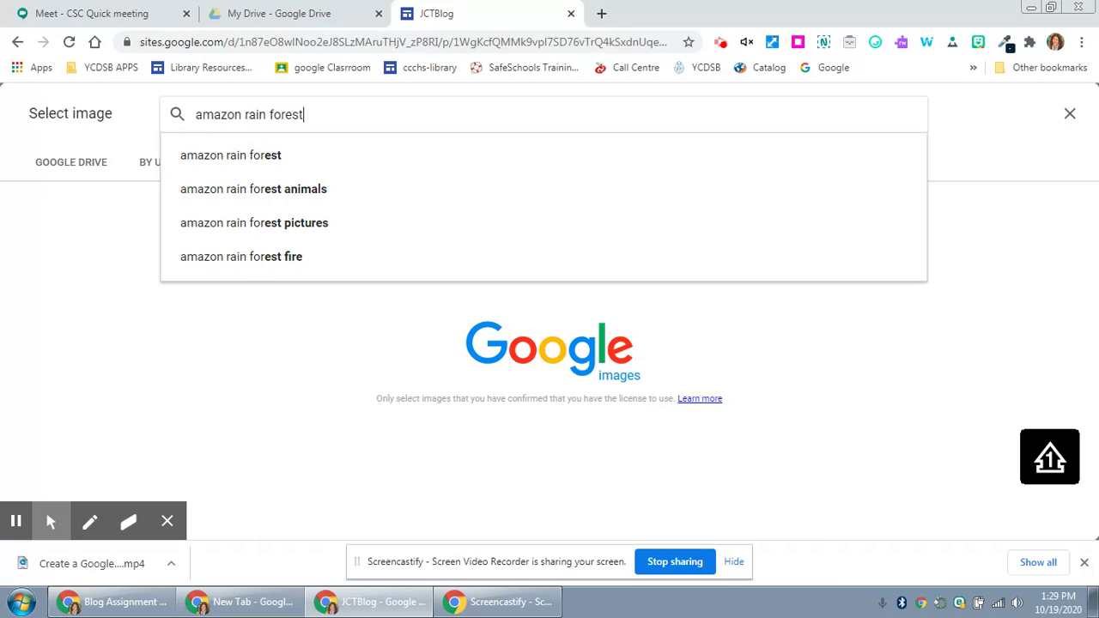
pyautogui.press('Return')
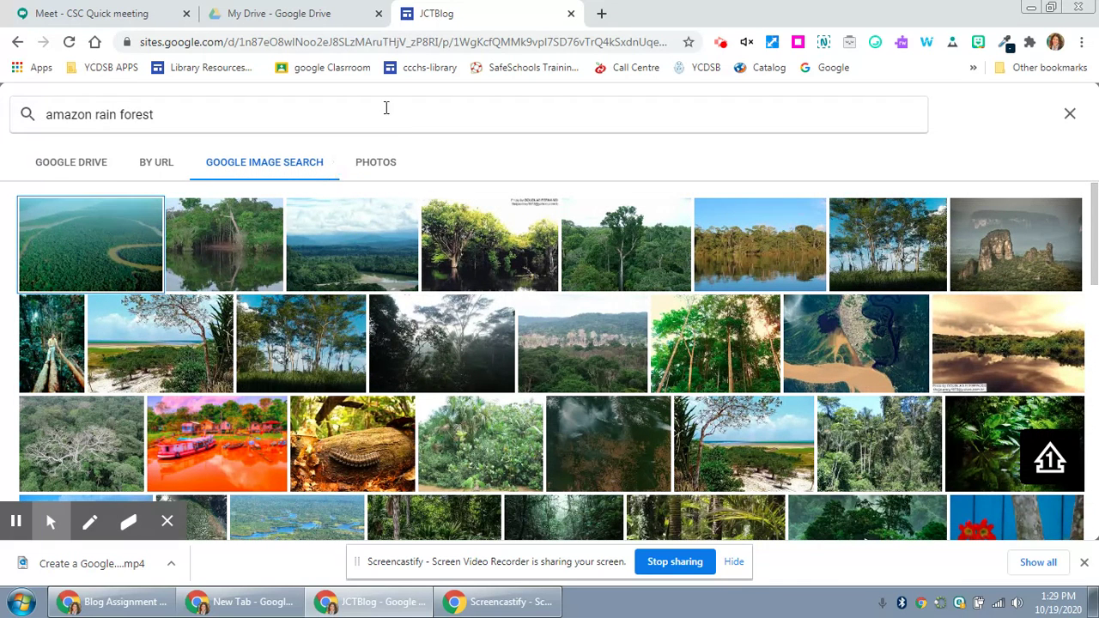
pyautogui.click(246, 256)
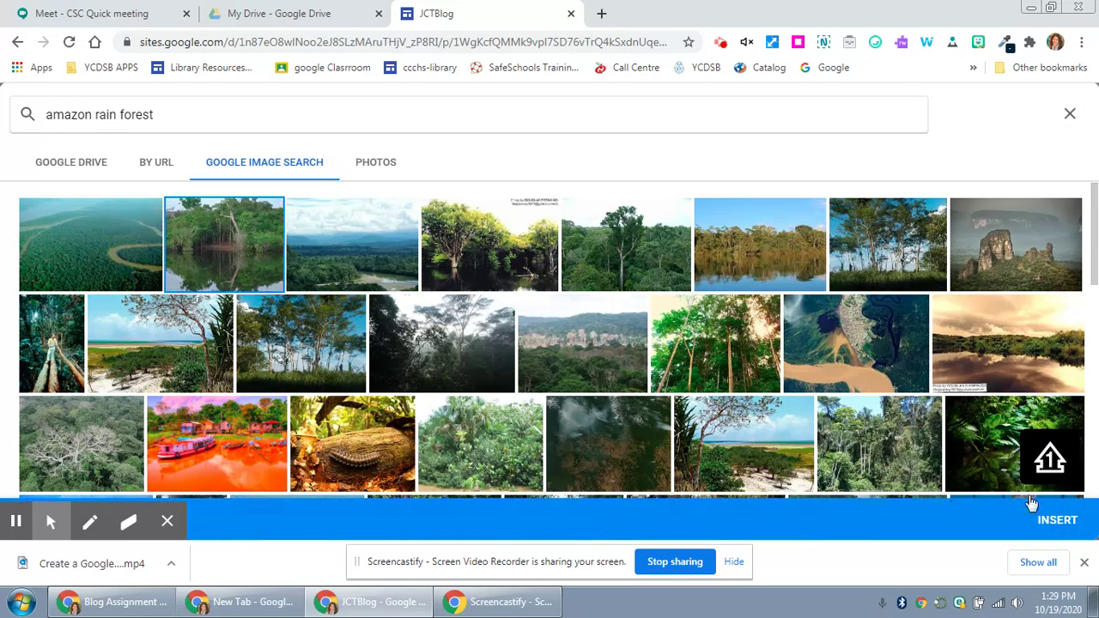
pyautogui.click(1058, 521)
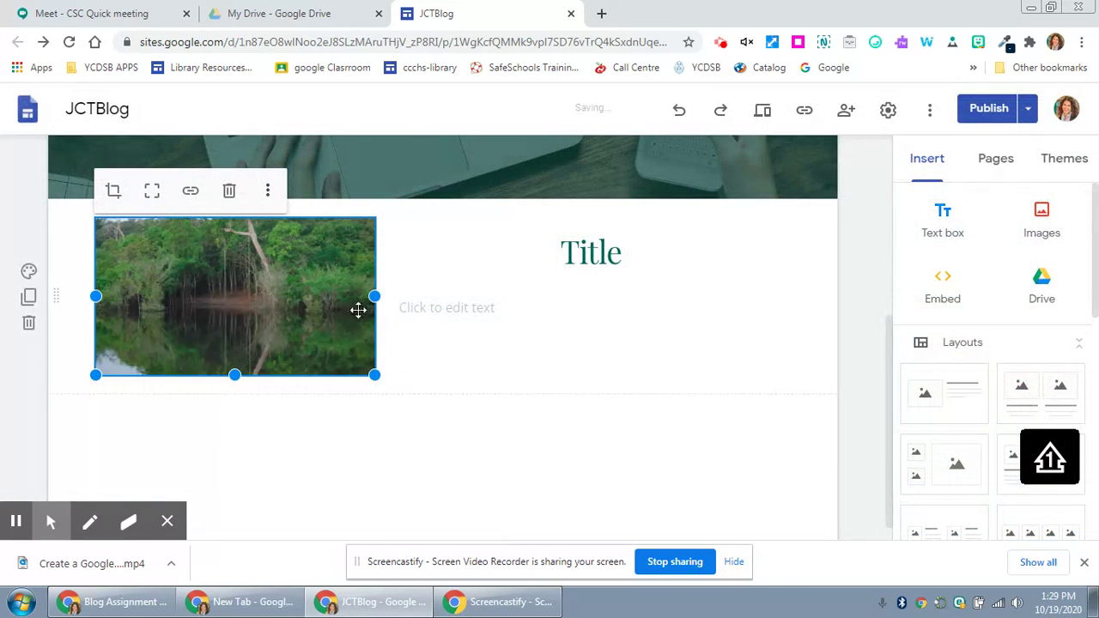
# Embed the Blog Assignment slides from Drive's Recent files and centre them in their section.
pyautogui.click(581, 269)
pyautogui.click(510, 314)
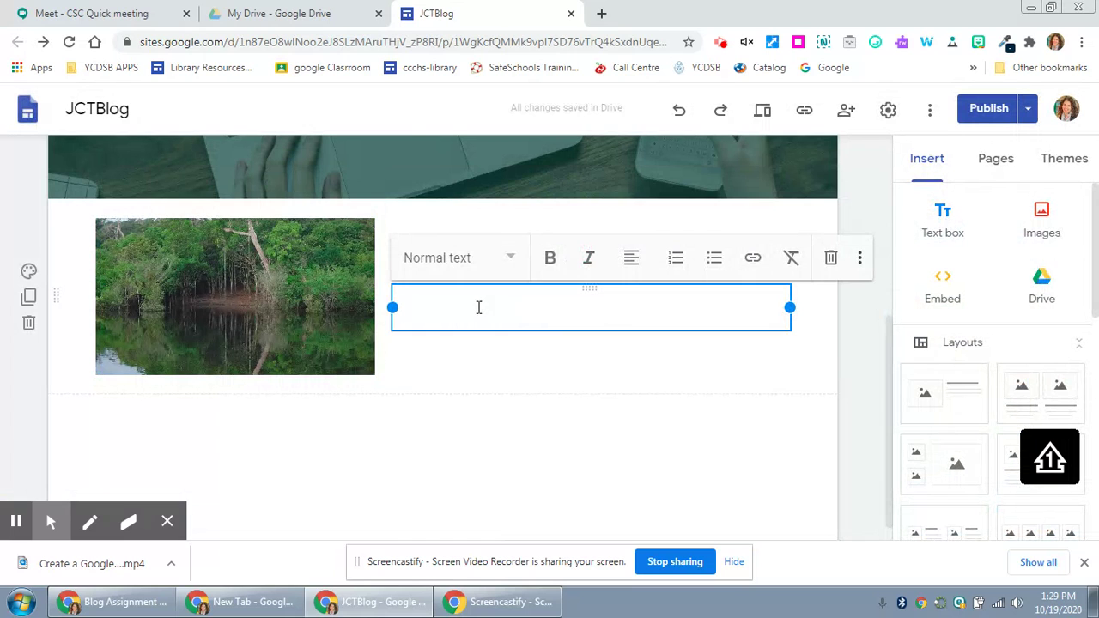
pyautogui.click(1042, 283)
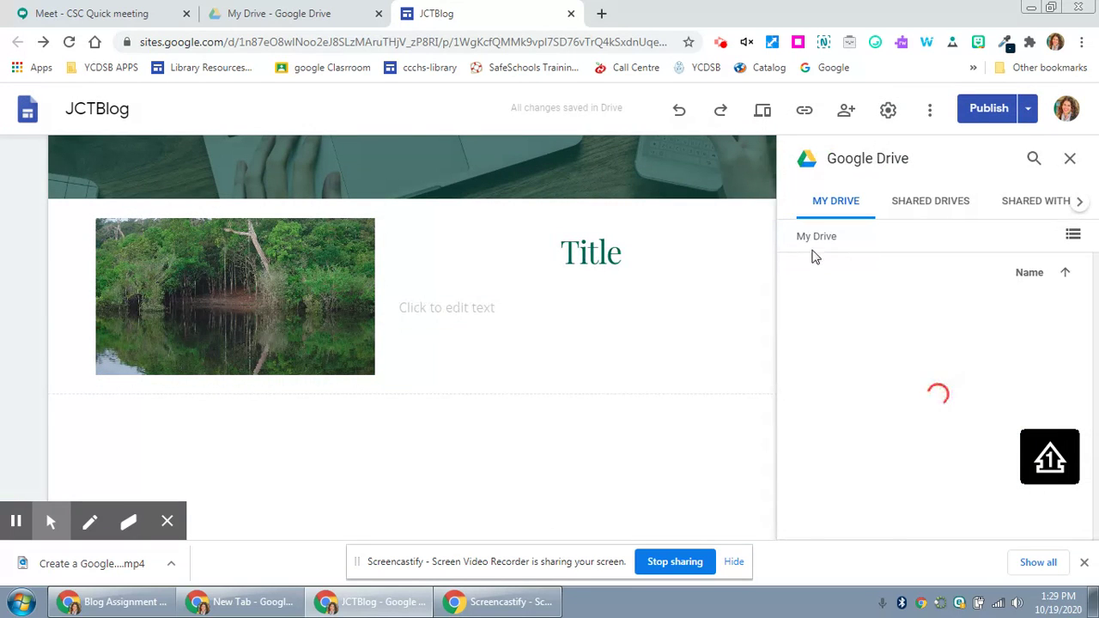
pyautogui.scroll(-2, 839, 381)
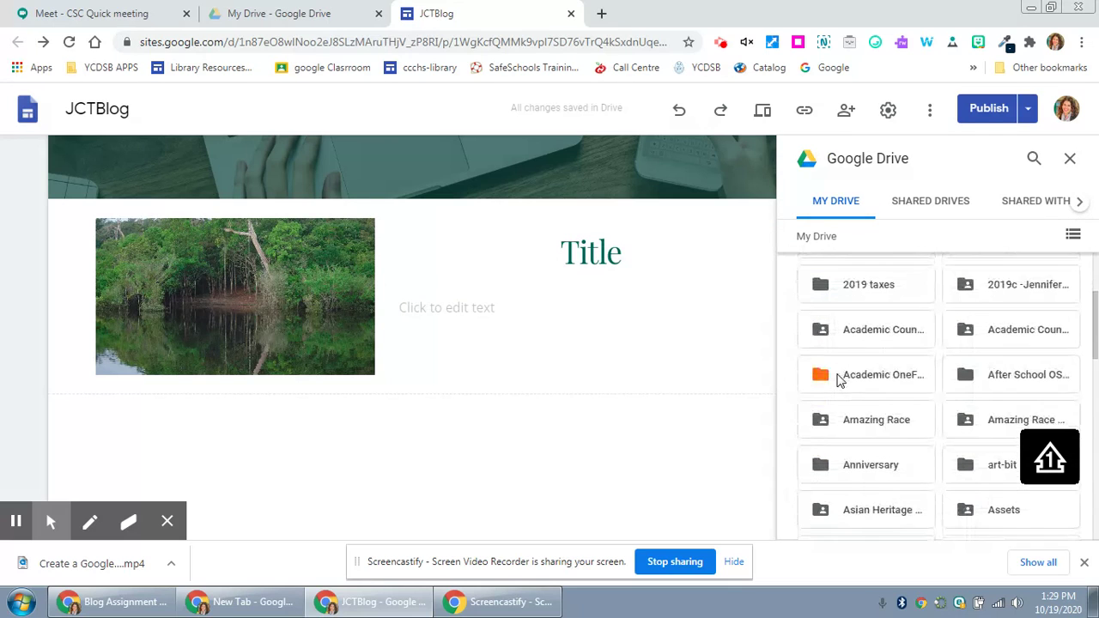
pyautogui.scroll(-1, 944, 386)
pyautogui.click(1079, 201)
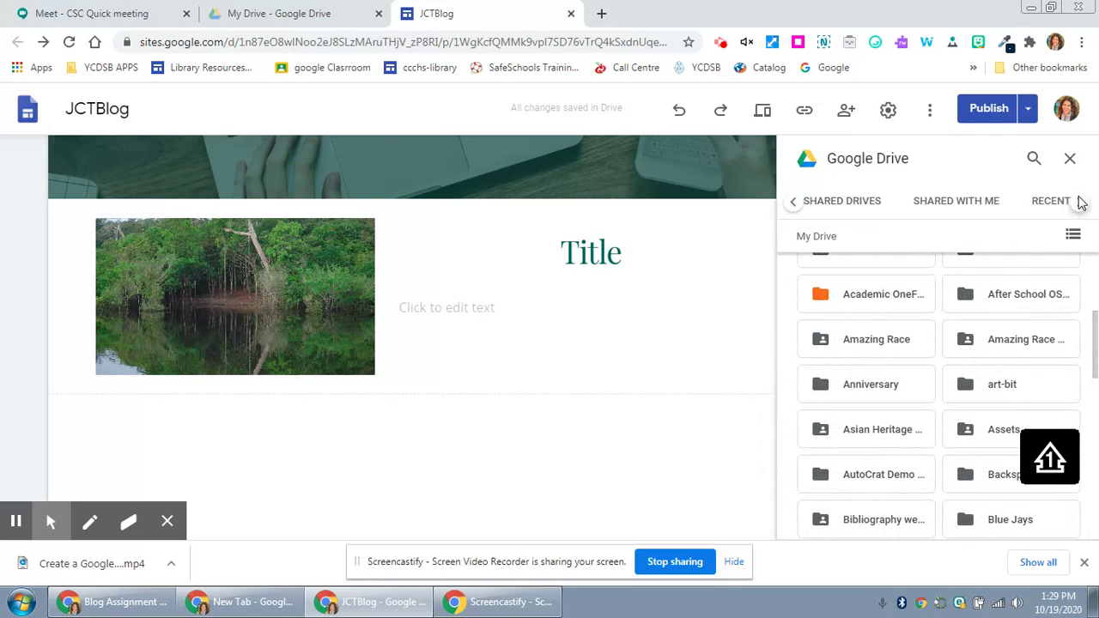
pyautogui.click(1058, 202)
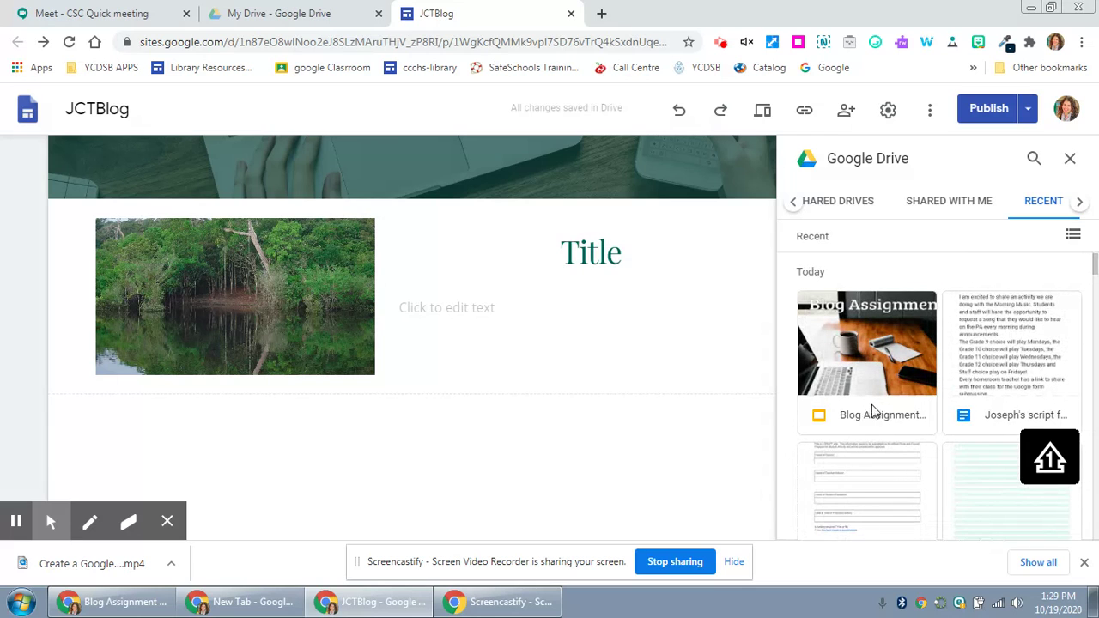
pyautogui.click(873, 410)
pyautogui.click(1051, 520)
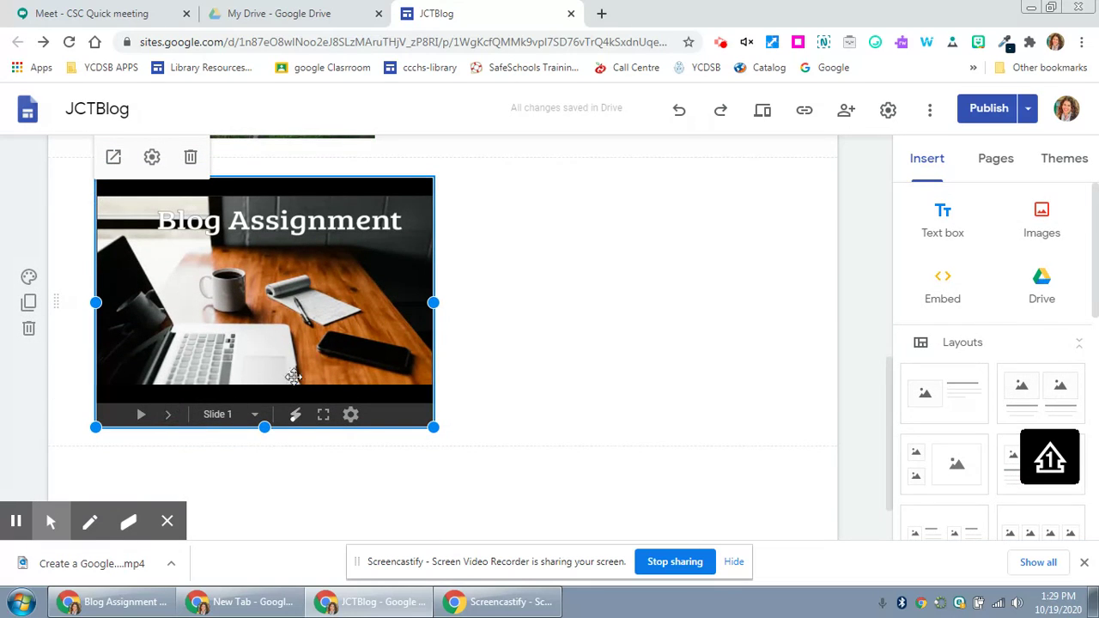
pyautogui.click(650, 307)
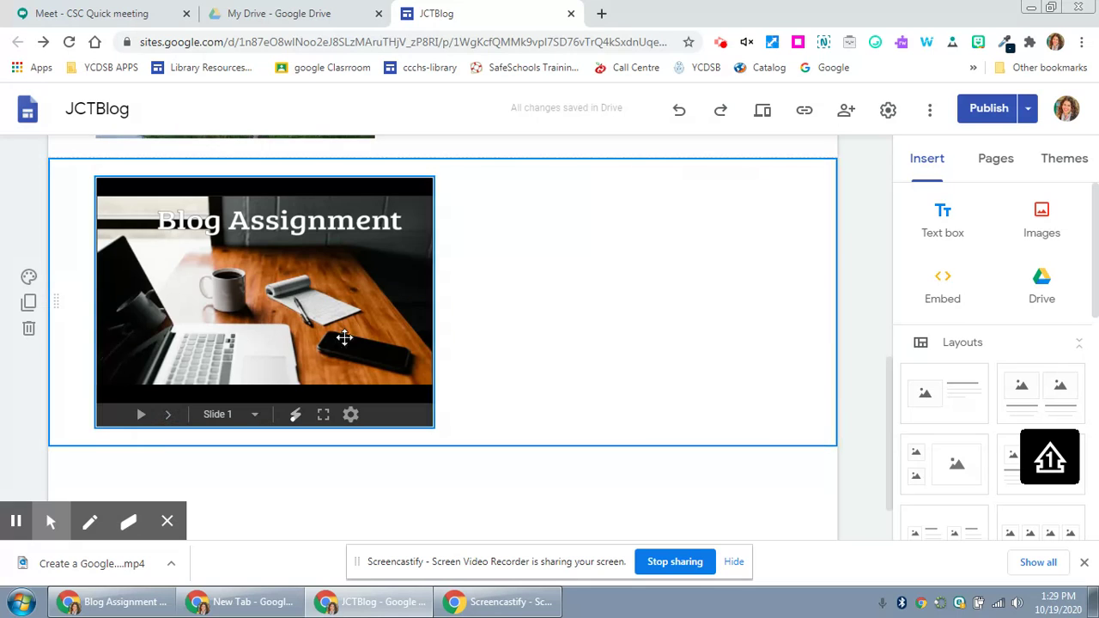
pyautogui.moveTo(328, 268); pyautogui.dragTo(497, 277)
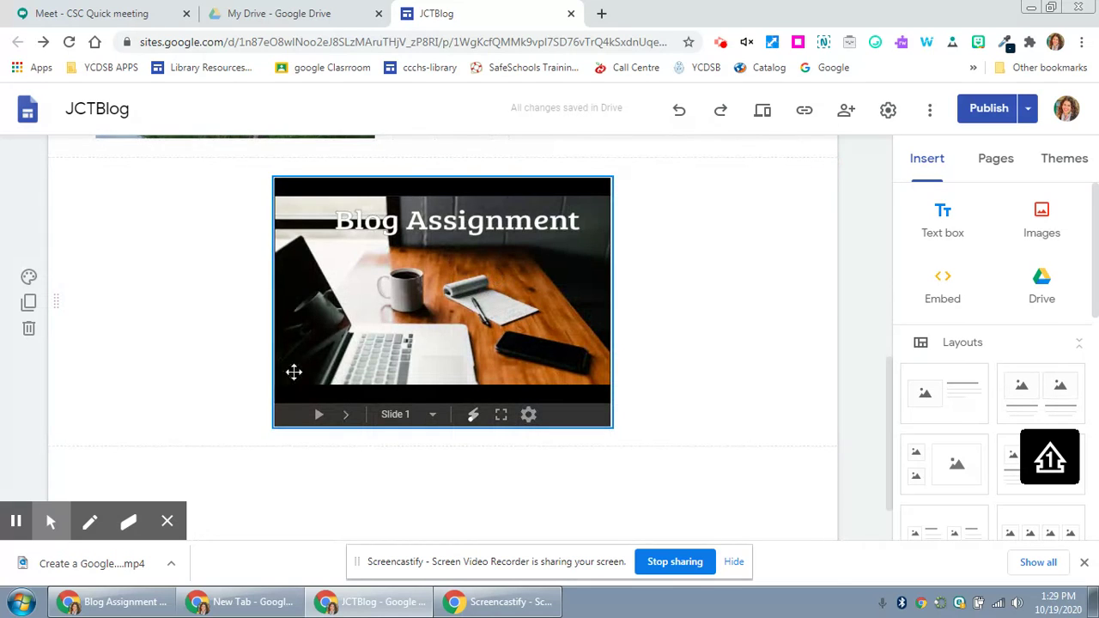
pyautogui.scroll(-1, 697, 290)
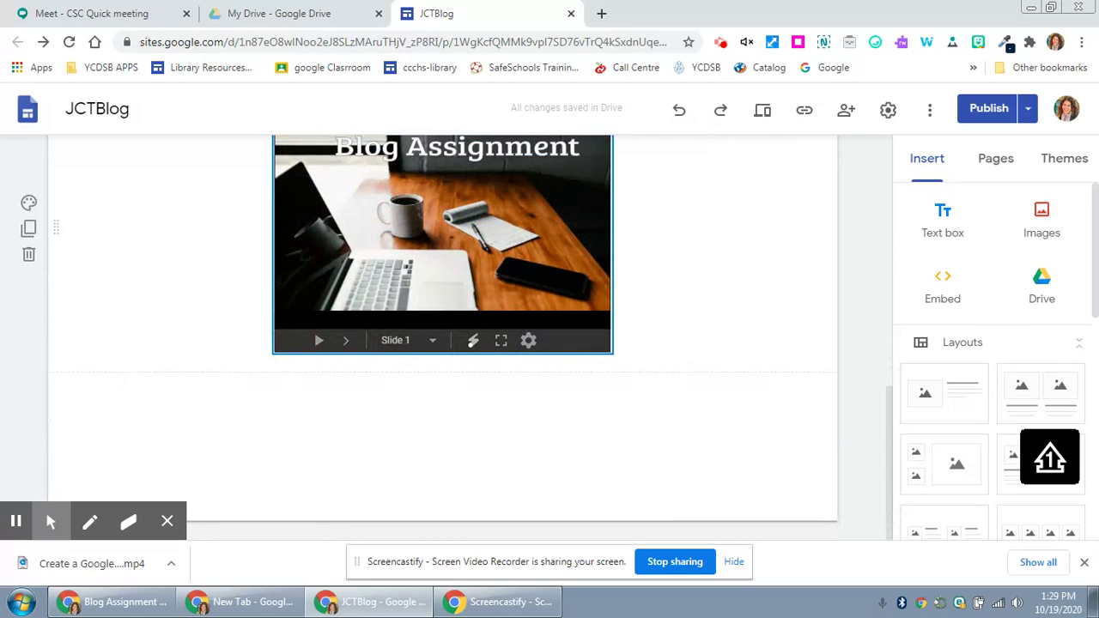
pyautogui.scroll(2, 443, 326)
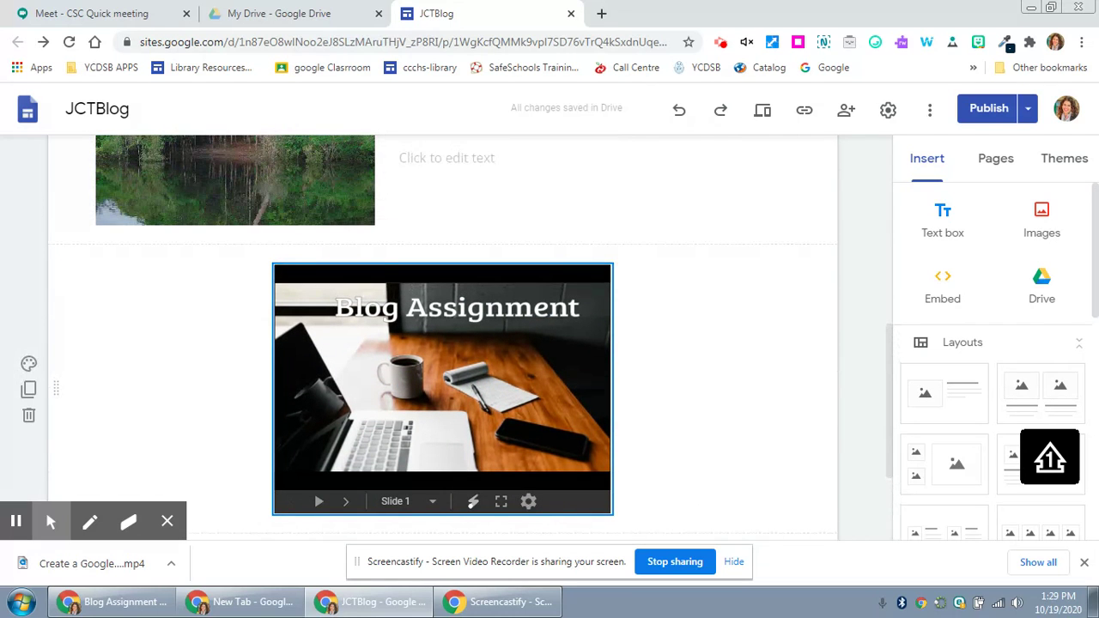
pyautogui.scroll(1, 443, 343)
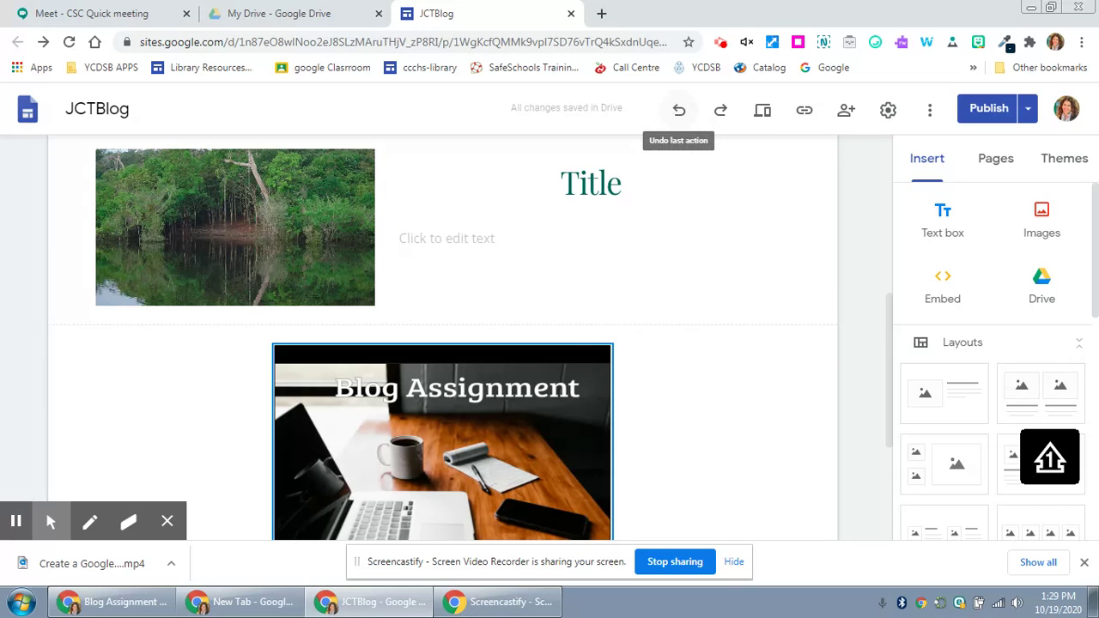
pyautogui.scroll(6, 675, 284)
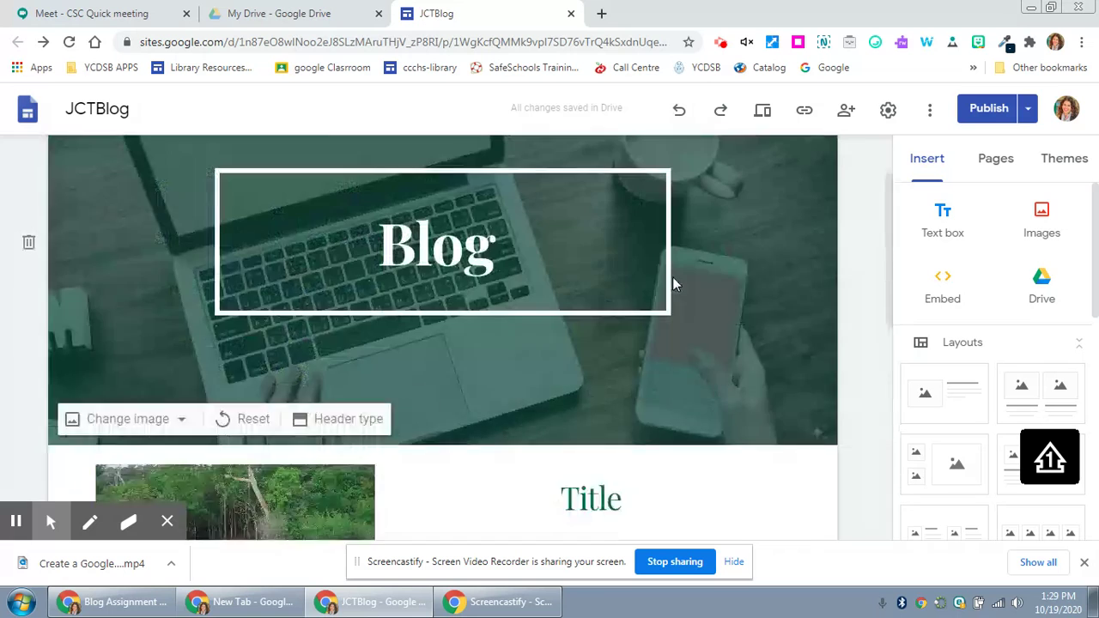
pyautogui.scroll(-2, 774, 317)
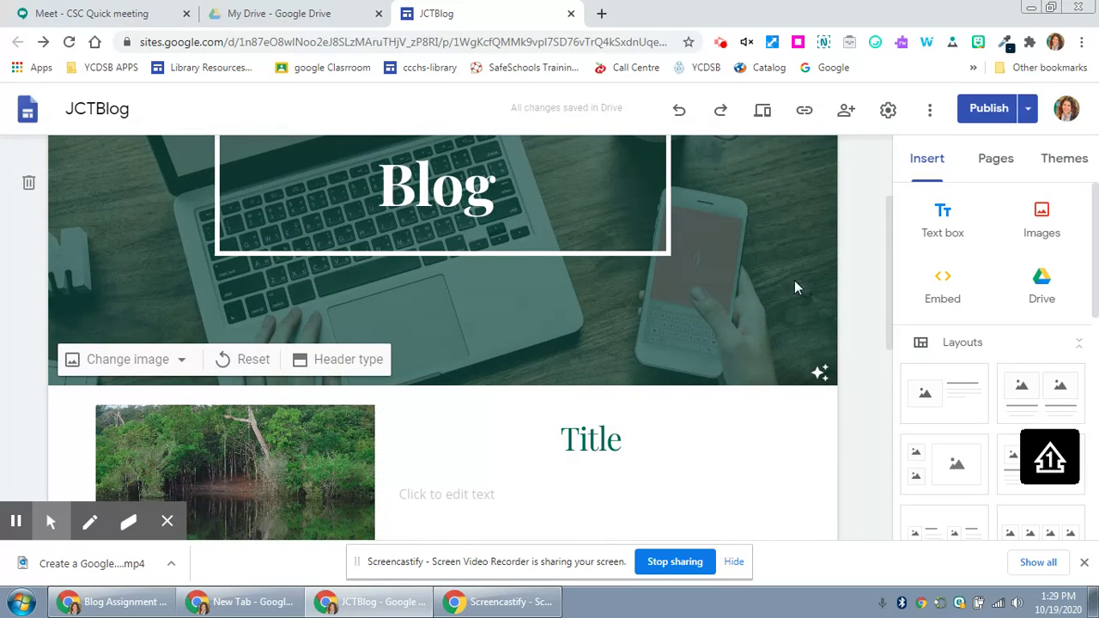
pyautogui.scroll(2, 795, 287)
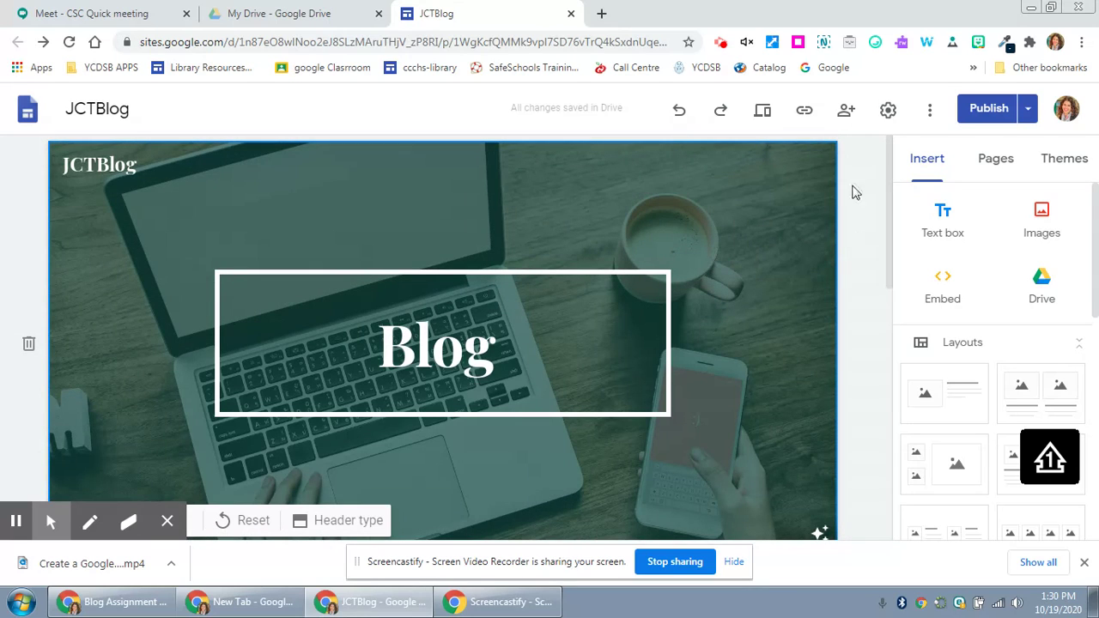
# Create the Article 1 page and look at its header image options.
pyautogui.click(1001, 163)
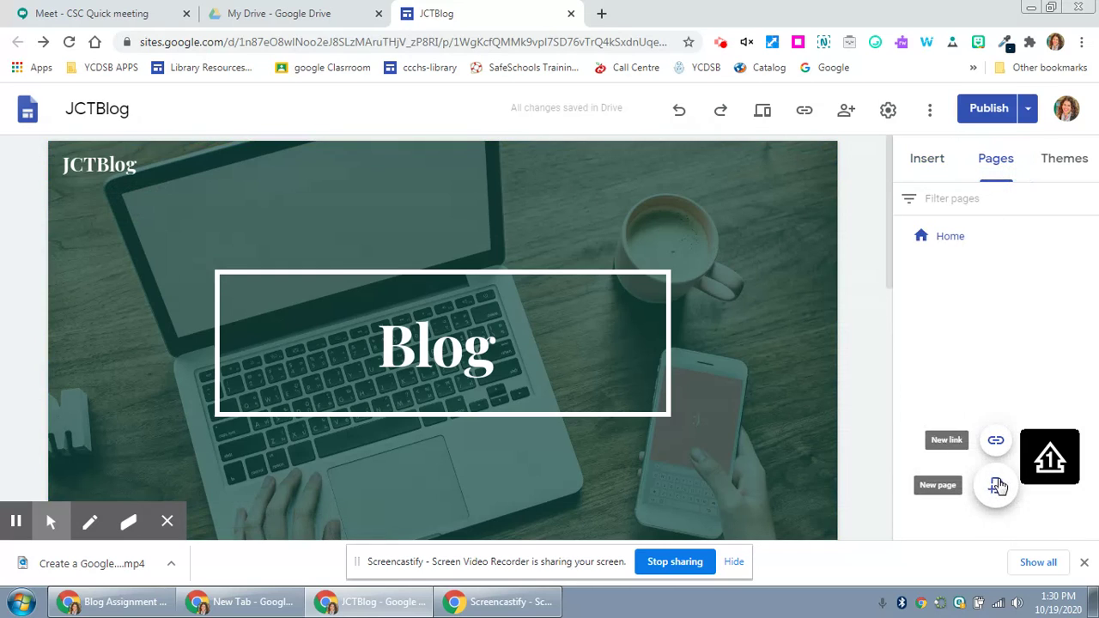
pyautogui.click(996, 484)
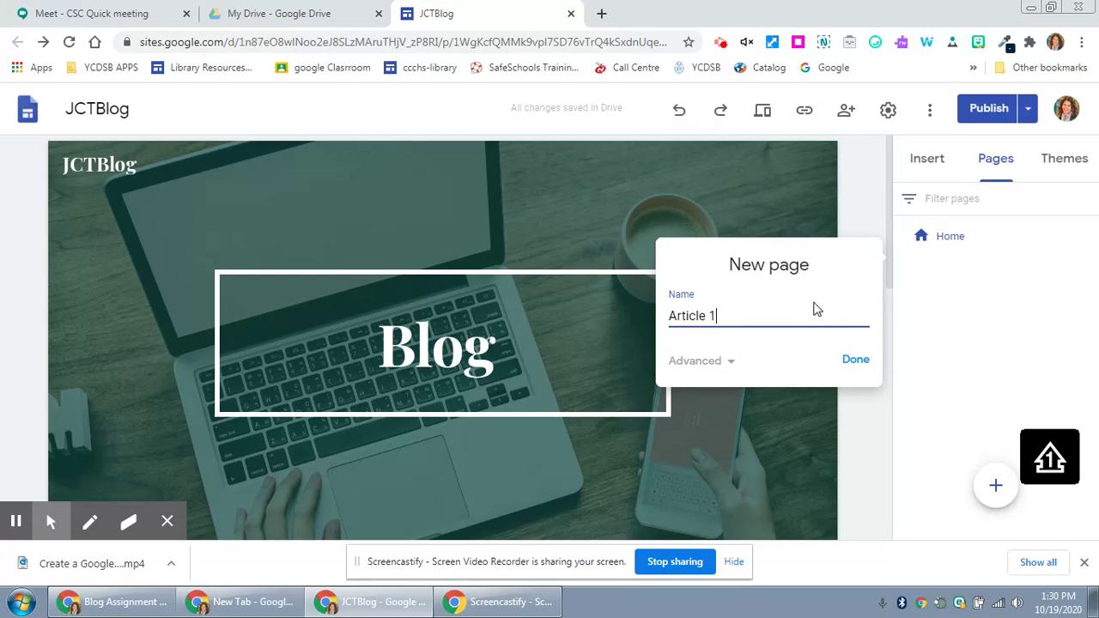
pyautogui.click(857, 361)
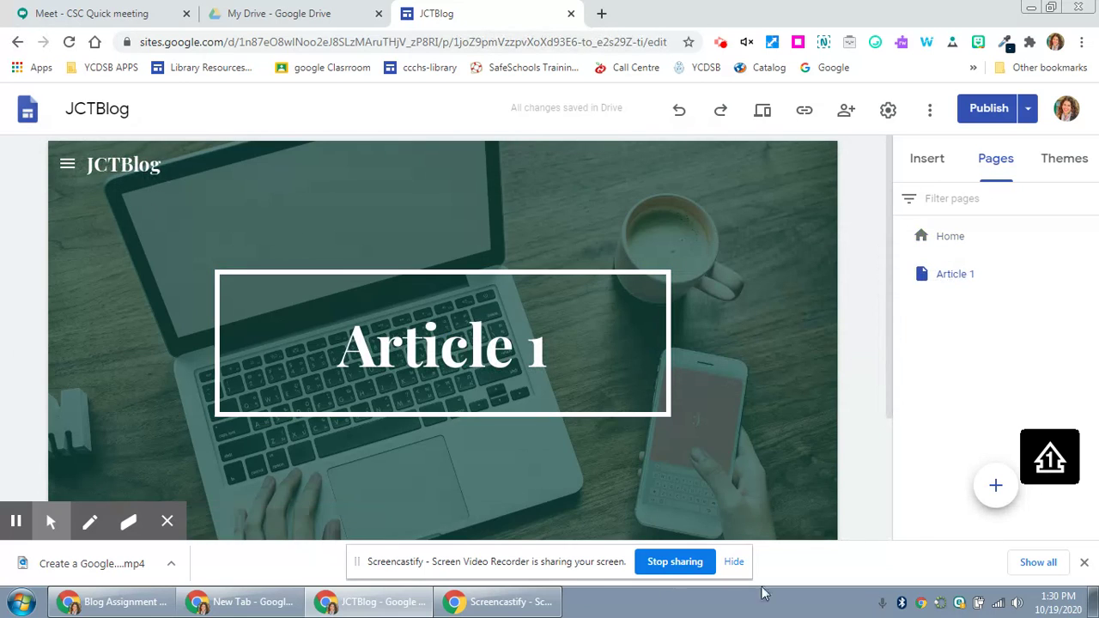
pyautogui.scroll(-2, 414, 433)
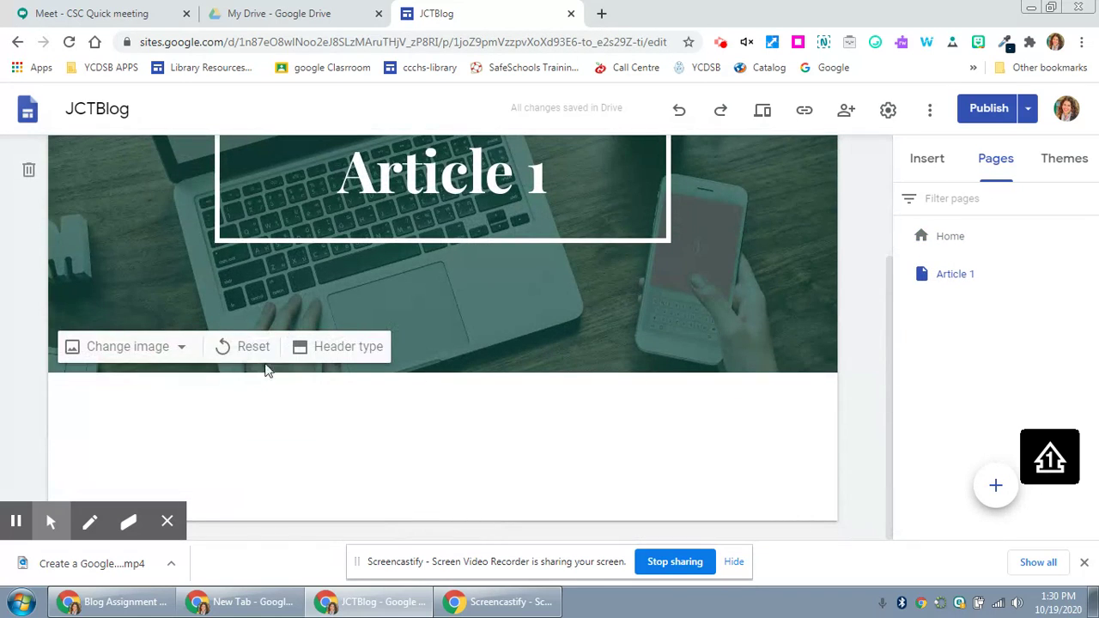
pyautogui.click(135, 346)
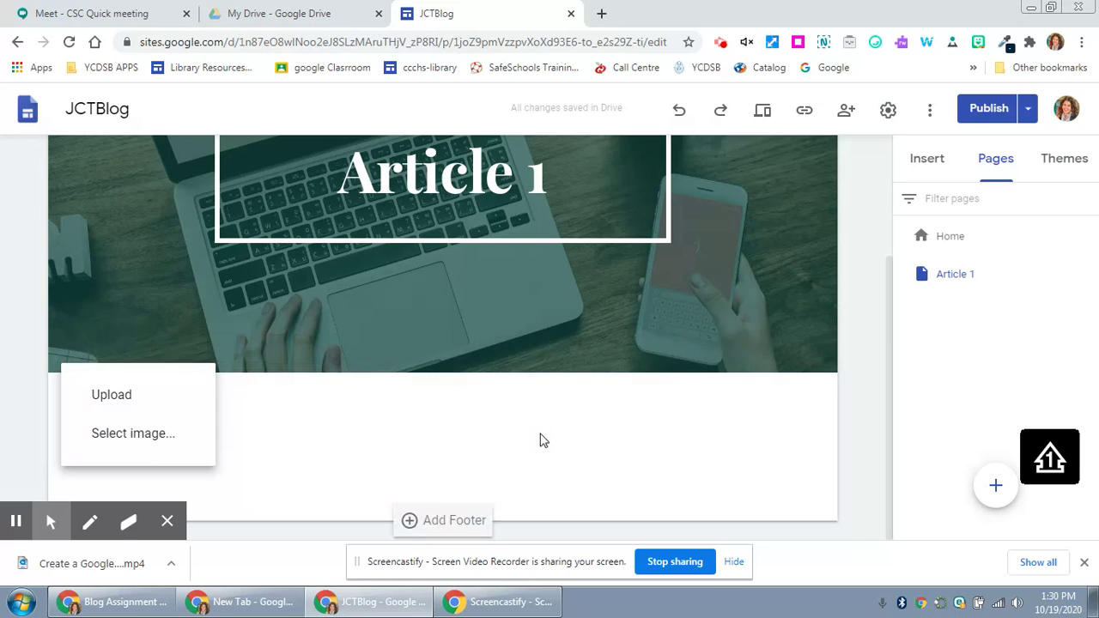
pyautogui.click(560, 461)
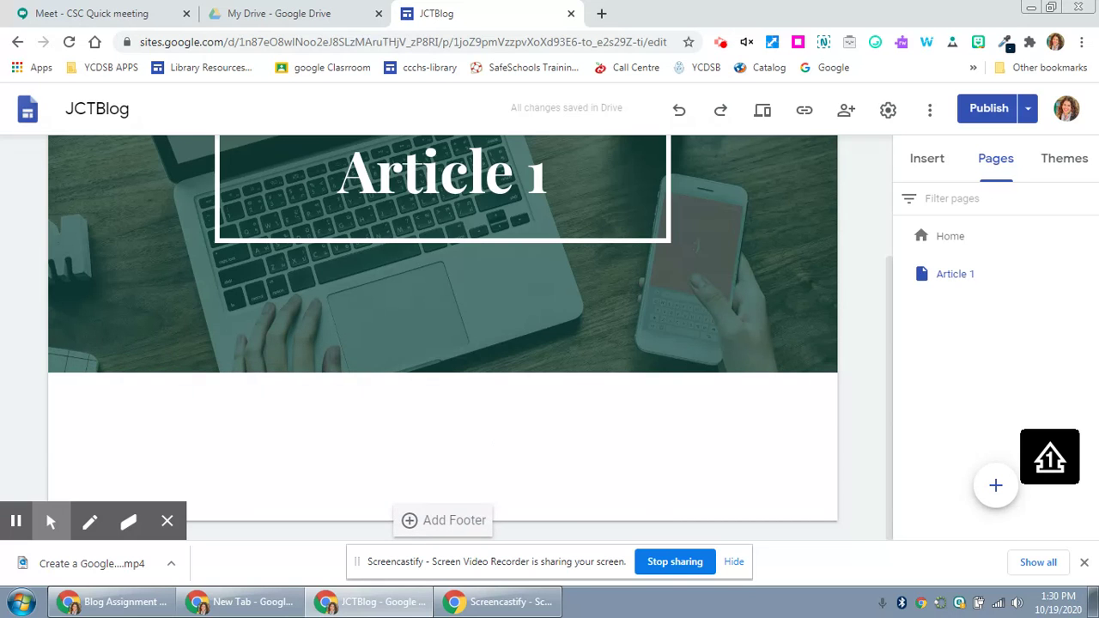
pyautogui.scroll(3, 443, 337)
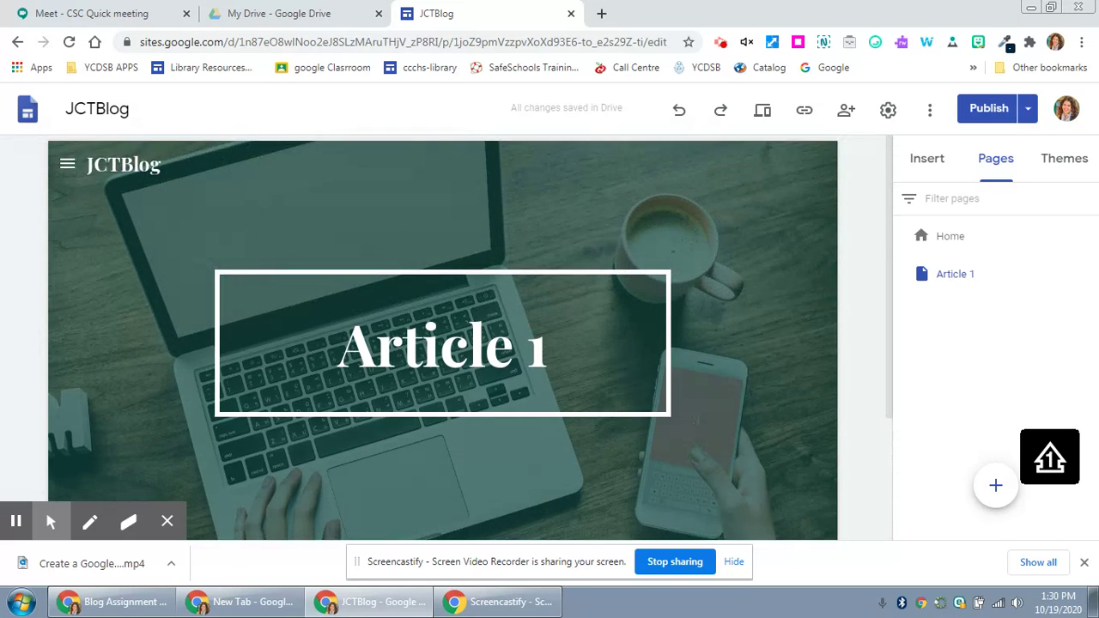
pyautogui.scroll(-2, 503, 430)
# Add a text box reading 'Text' below the Article 1 header.
pyautogui.doubleClick(258, 464)
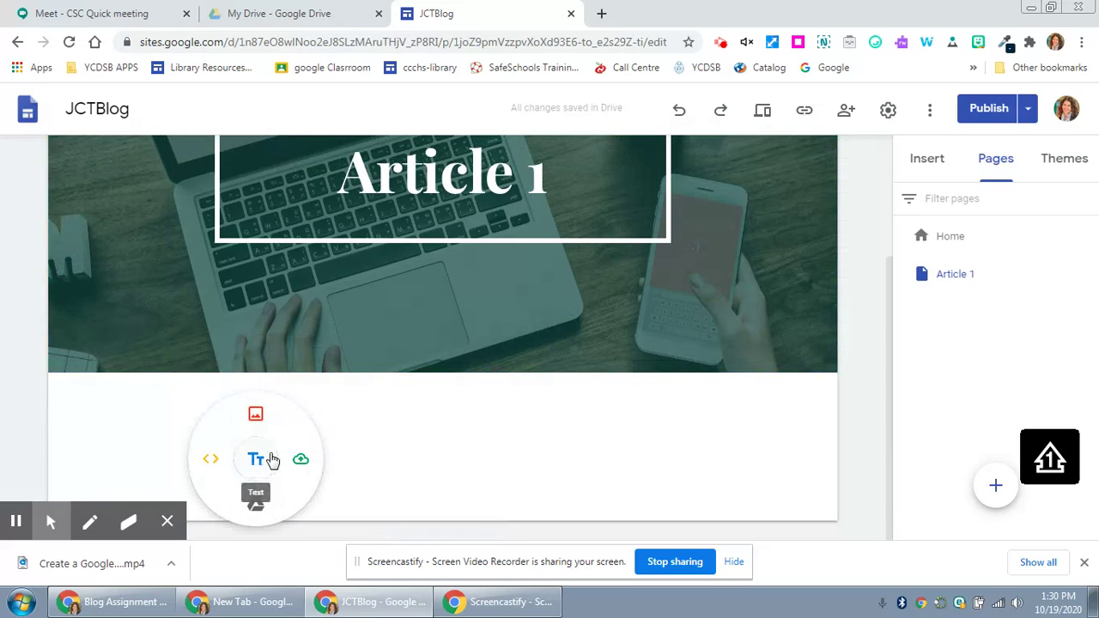
pyautogui.click(260, 456)
pyautogui.write('Text')
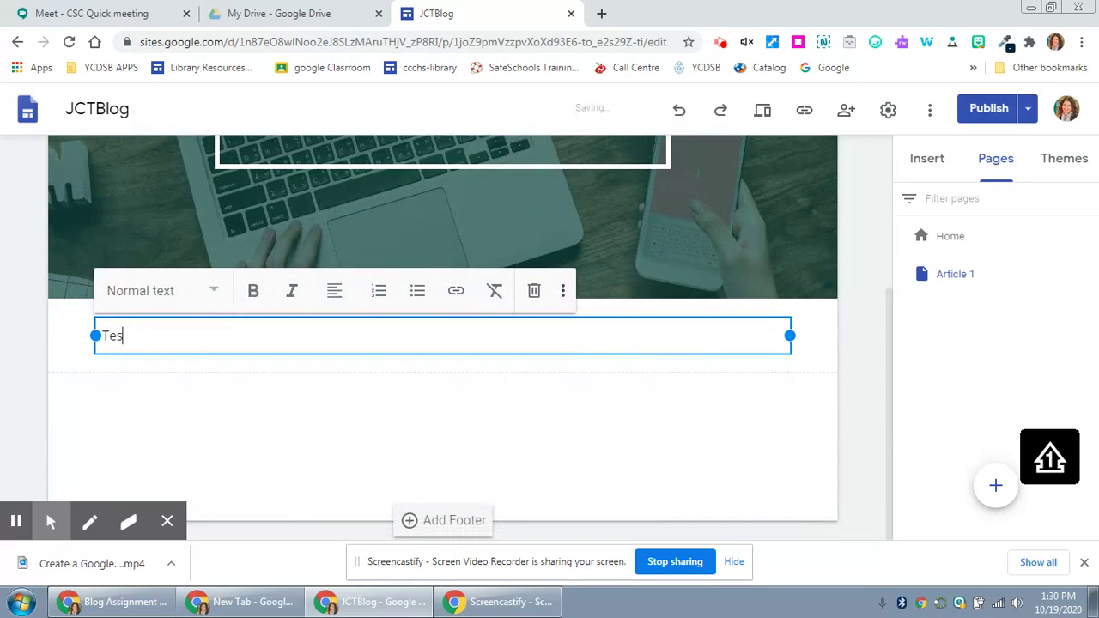
pyautogui.press('BackSpace')
pyautogui.press('BackSpace')
pyautogui.write('xt')
pyautogui.click(554, 461)
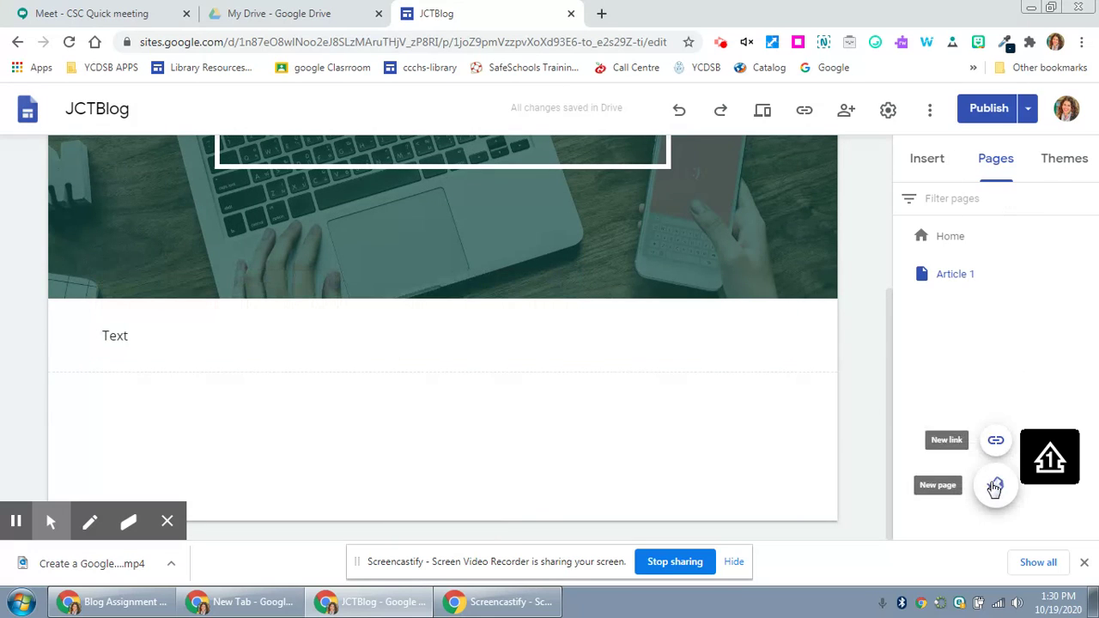
# Create a new page named 'Article 2' and return to the Pages list.
pyautogui.click(994, 485)
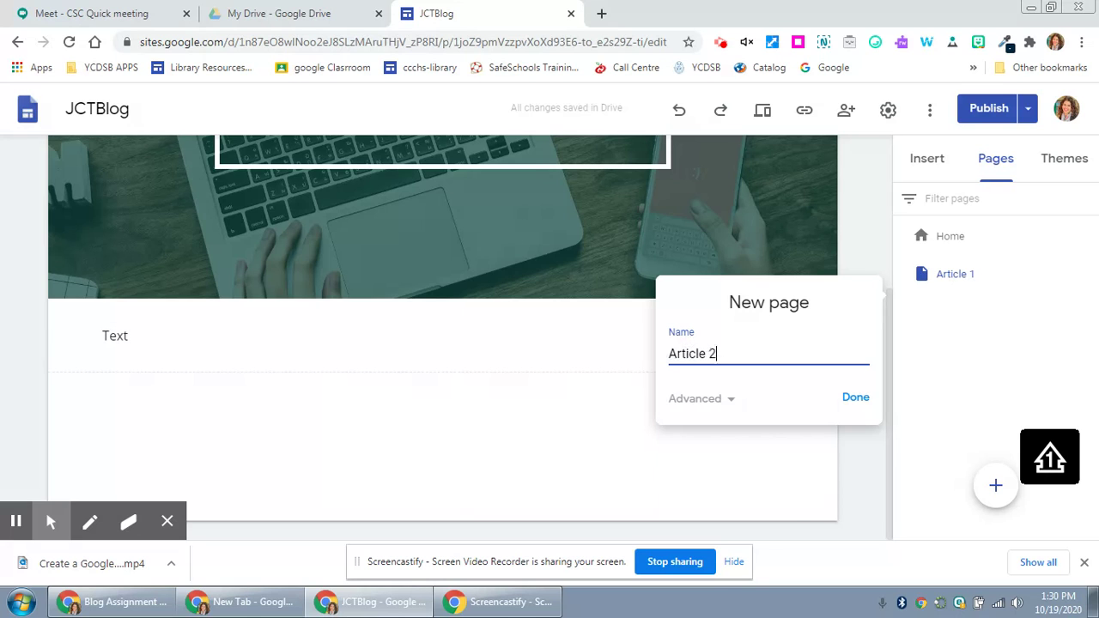
pyautogui.click(857, 398)
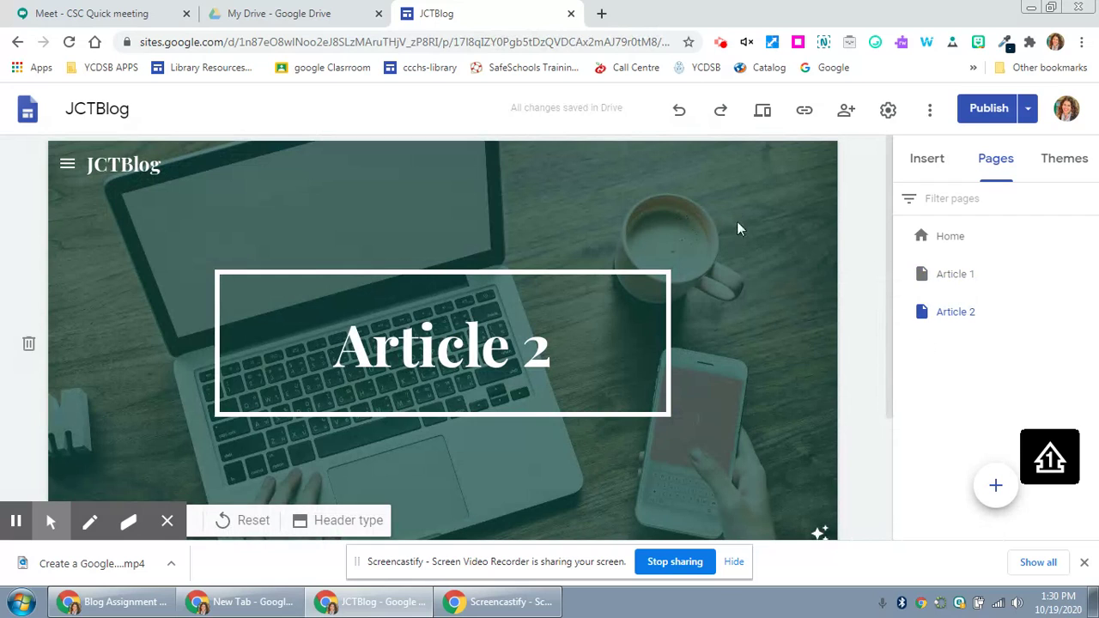
pyautogui.click(927, 162)
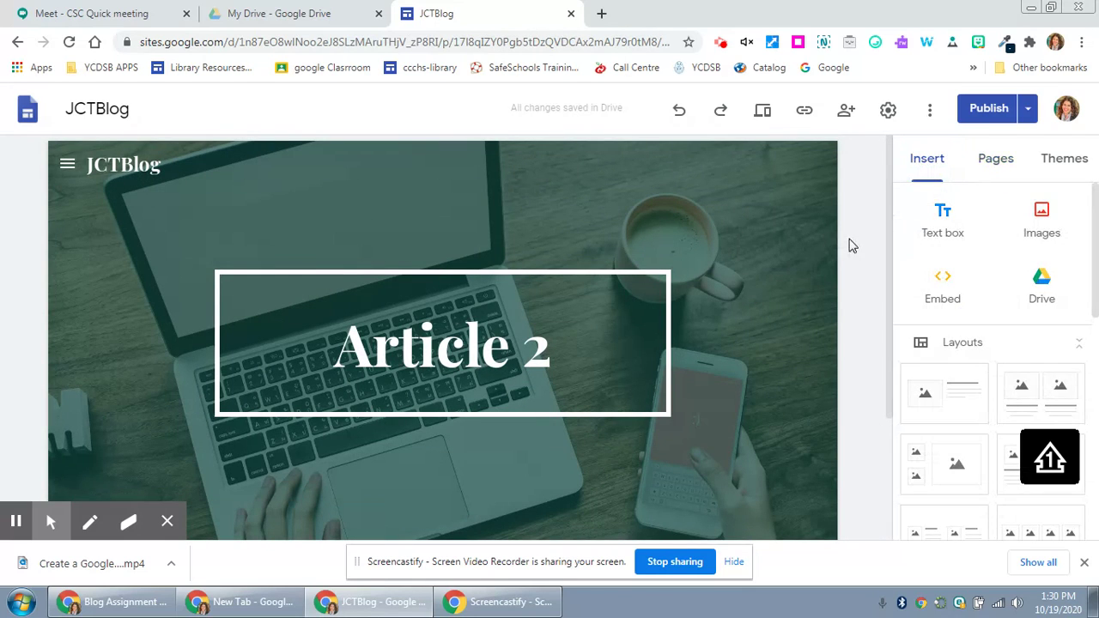
pyautogui.click(1013, 164)
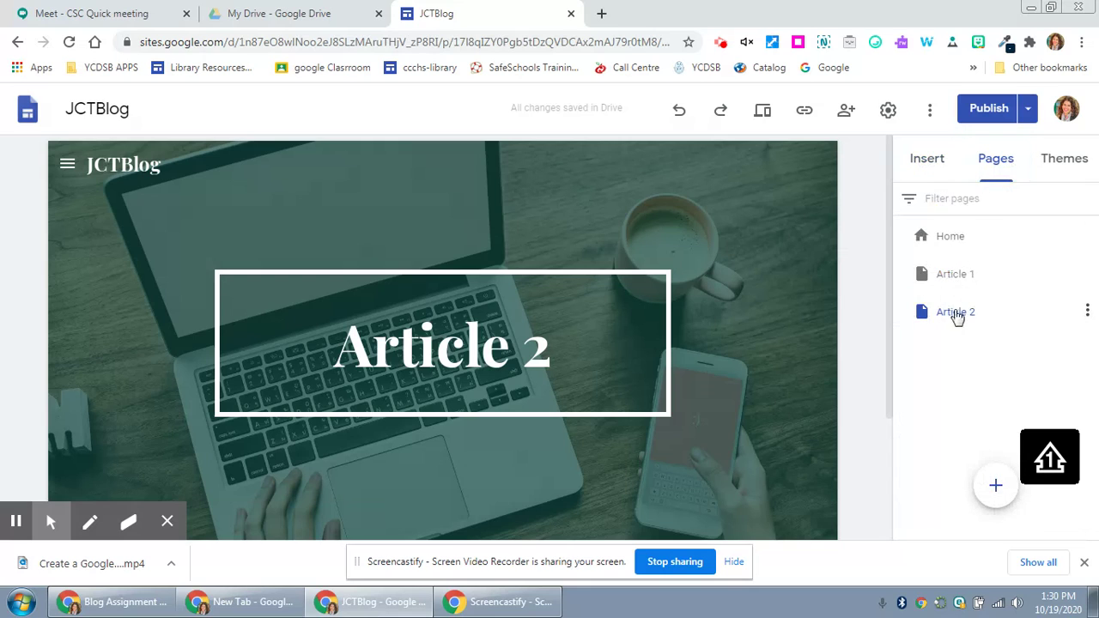
# Nest Article 2 under Article 1, then move it back to top level.
pyautogui.click(965, 261)
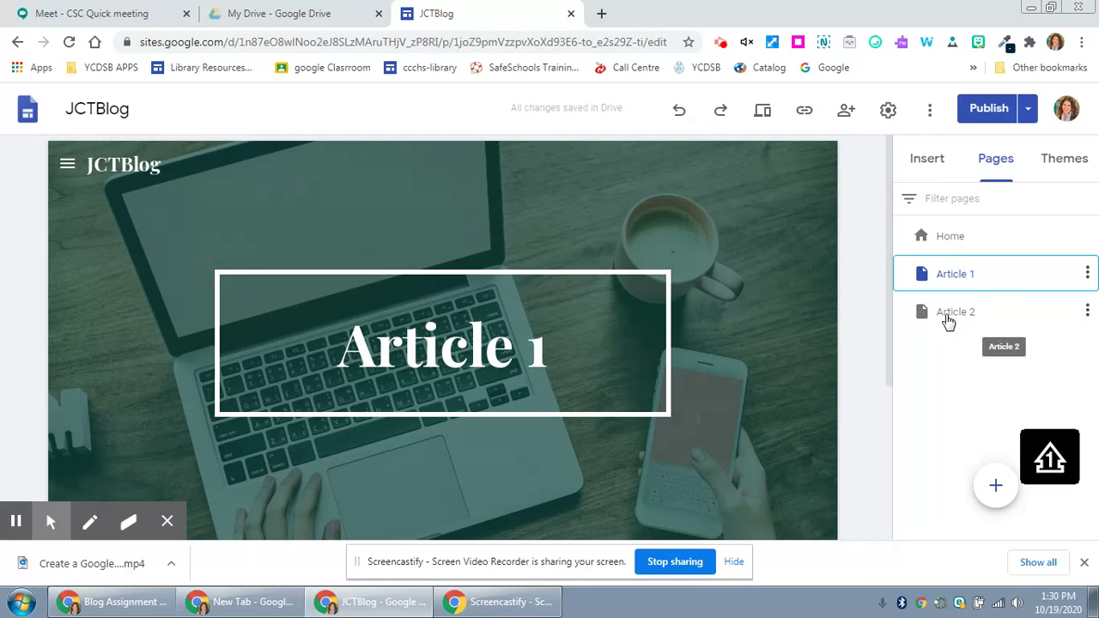
pyautogui.moveTo(969, 311); pyautogui.dragTo(966, 284)
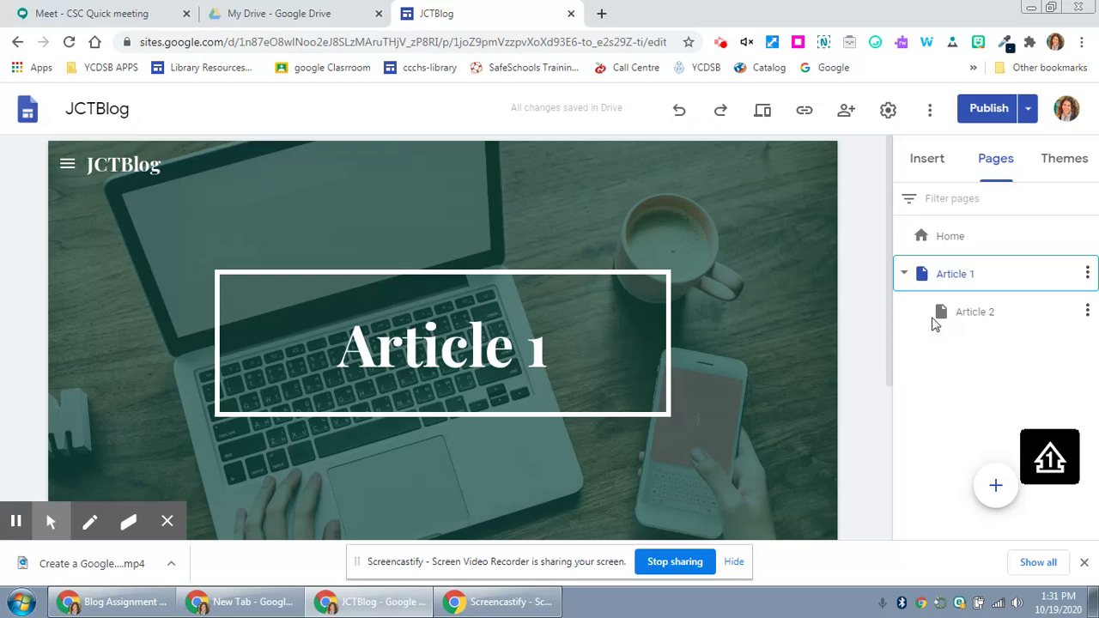
pyautogui.moveTo(933, 314); pyautogui.dragTo(922, 346)
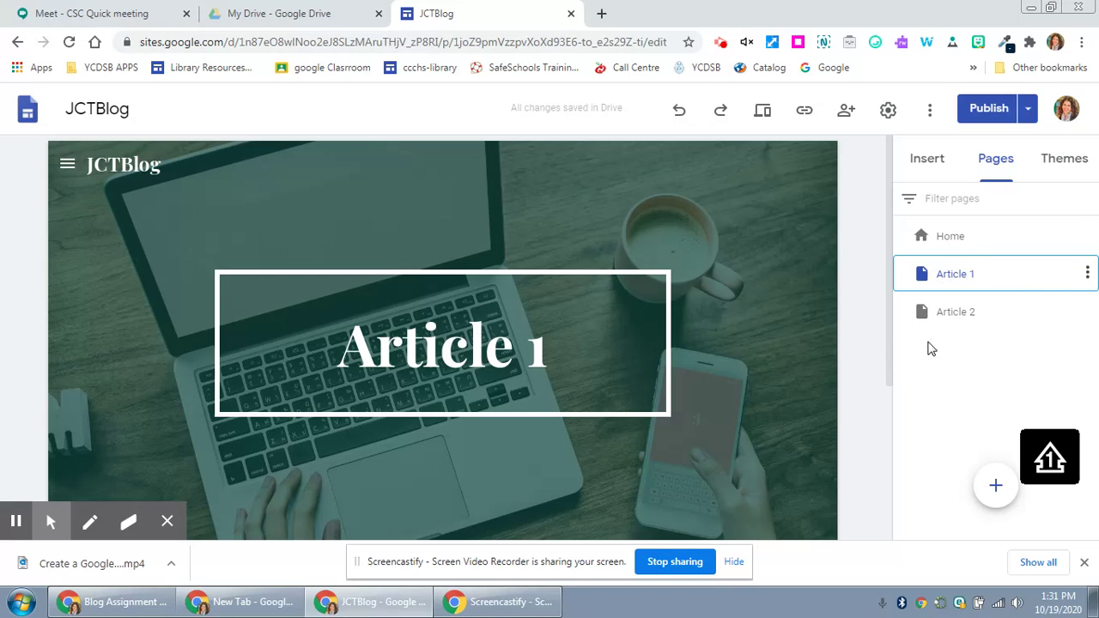
pyautogui.click(1088, 273)
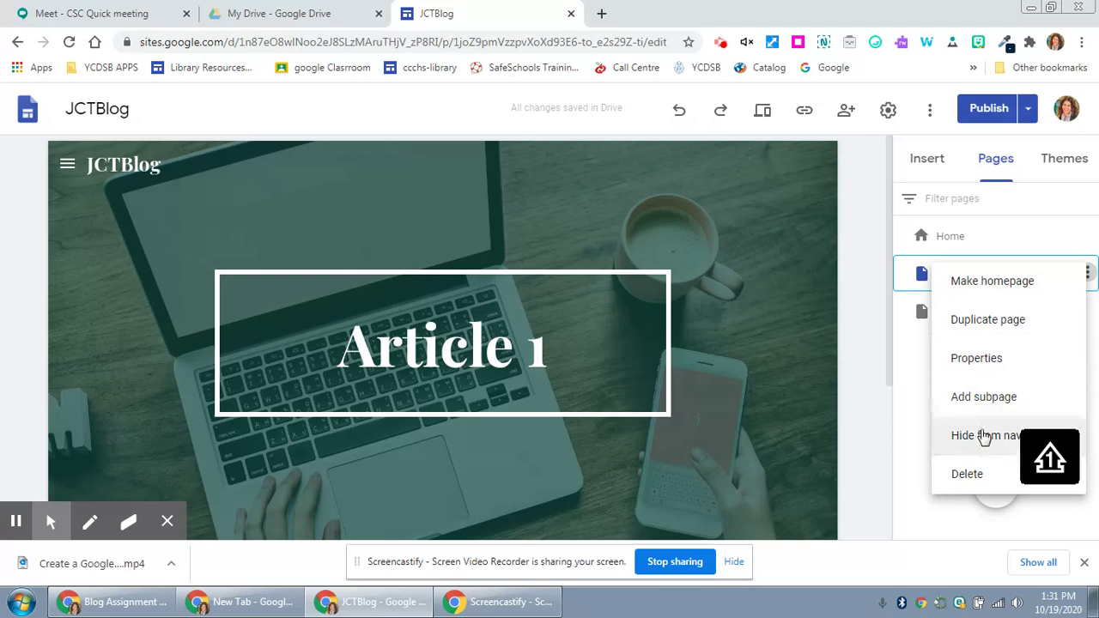
pyautogui.click(849, 285)
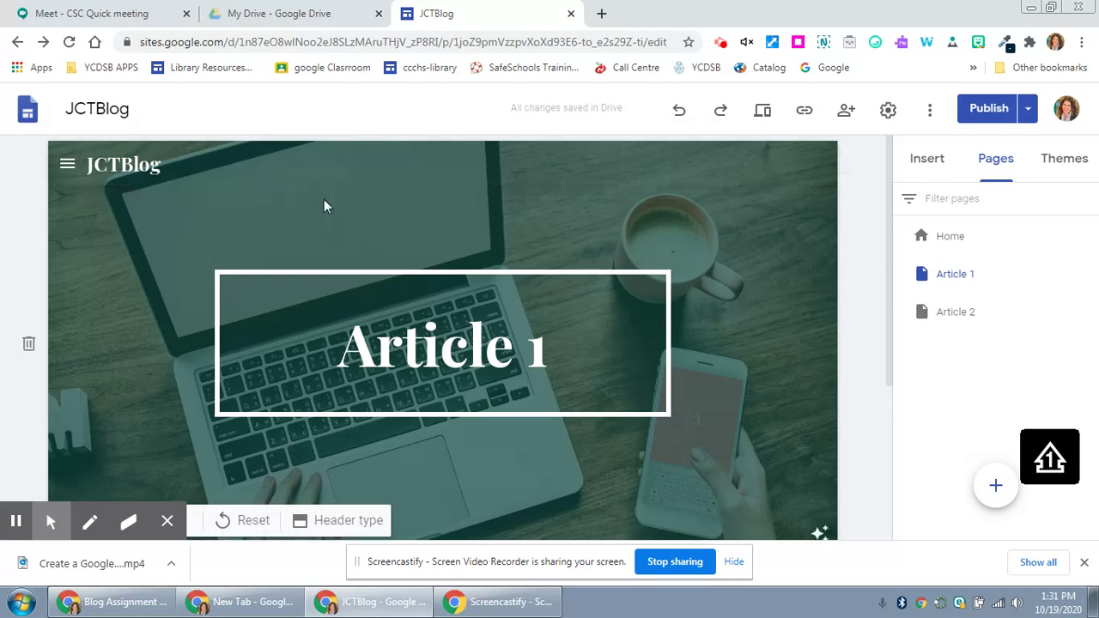
# Return to the Home page from the site navigation menu.
pyautogui.click(69, 165)
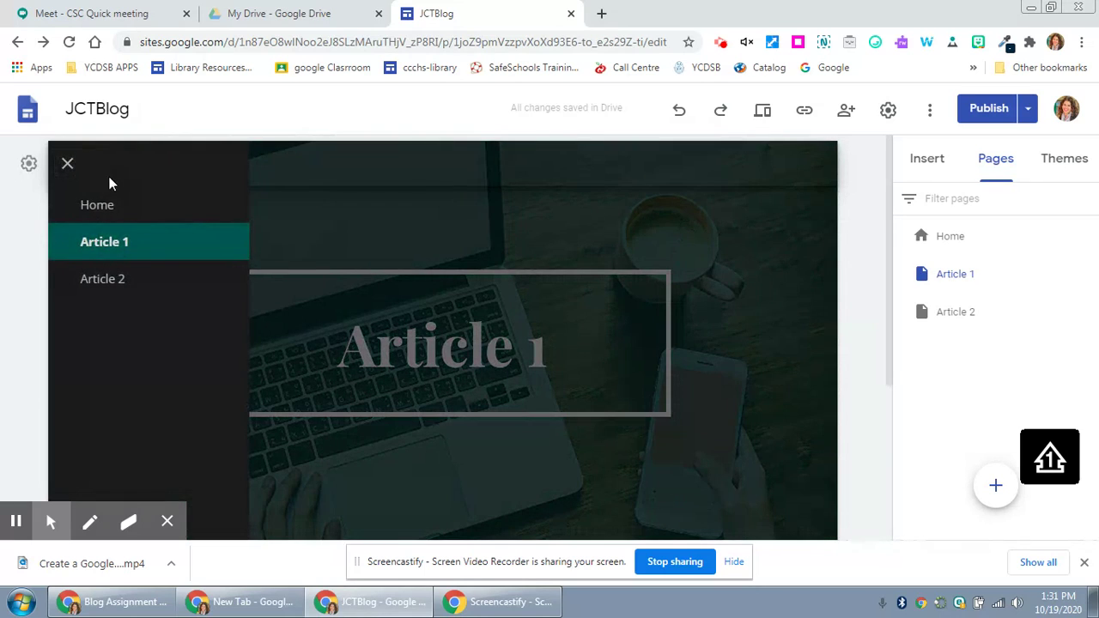
pyautogui.click(115, 209)
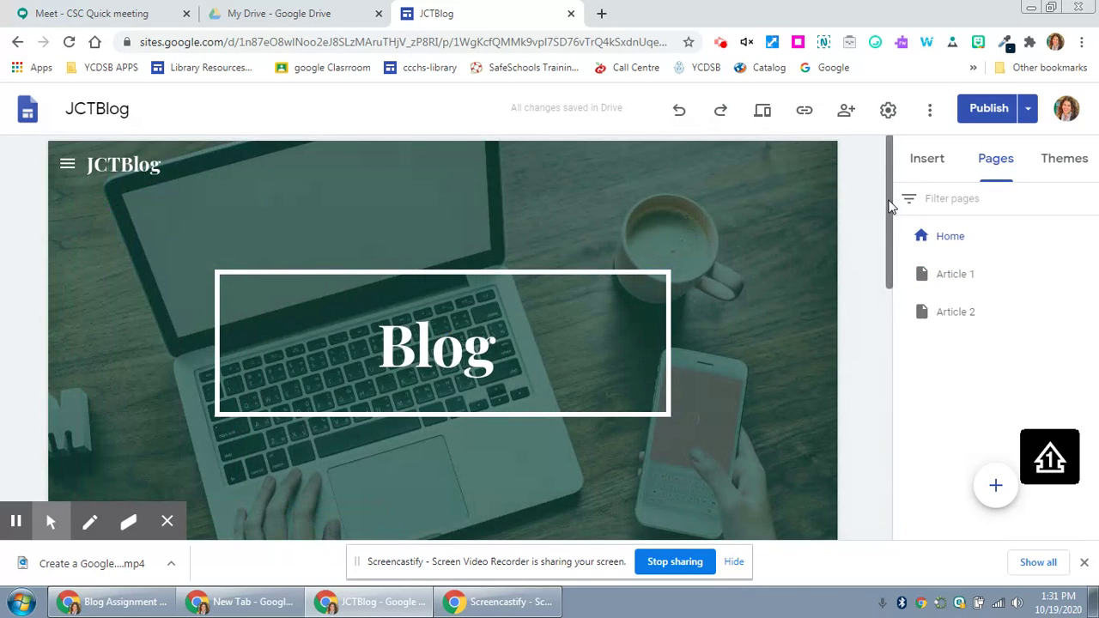
pyautogui.moveTo(891, 204); pyautogui.dragTo(907, 122)
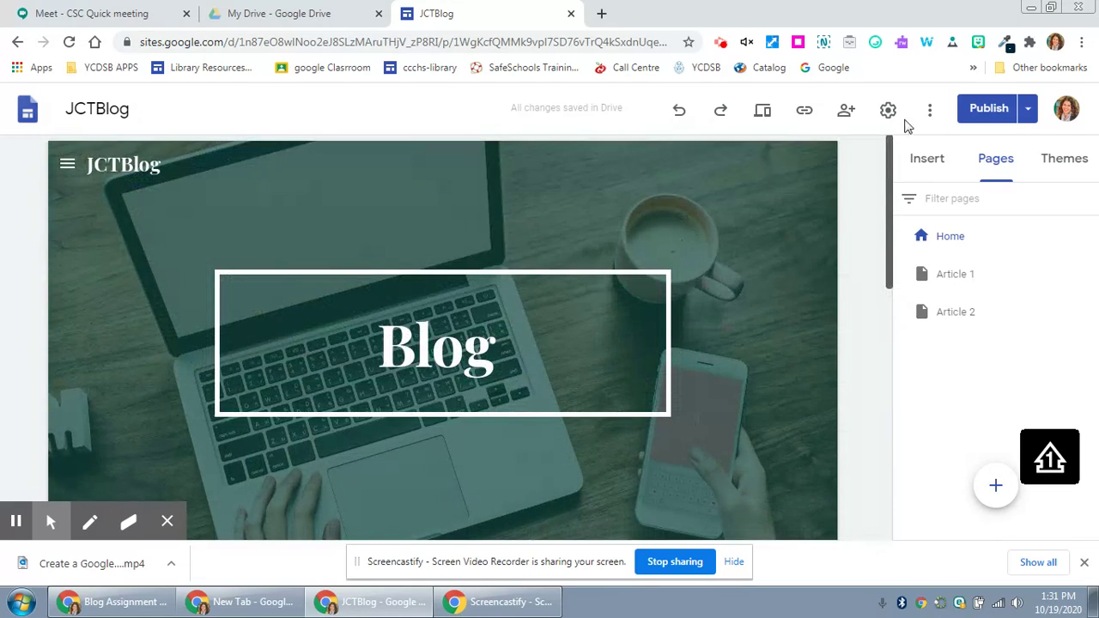
# Review the changes and publish the JCTBlog site.
pyautogui.click(978, 109)
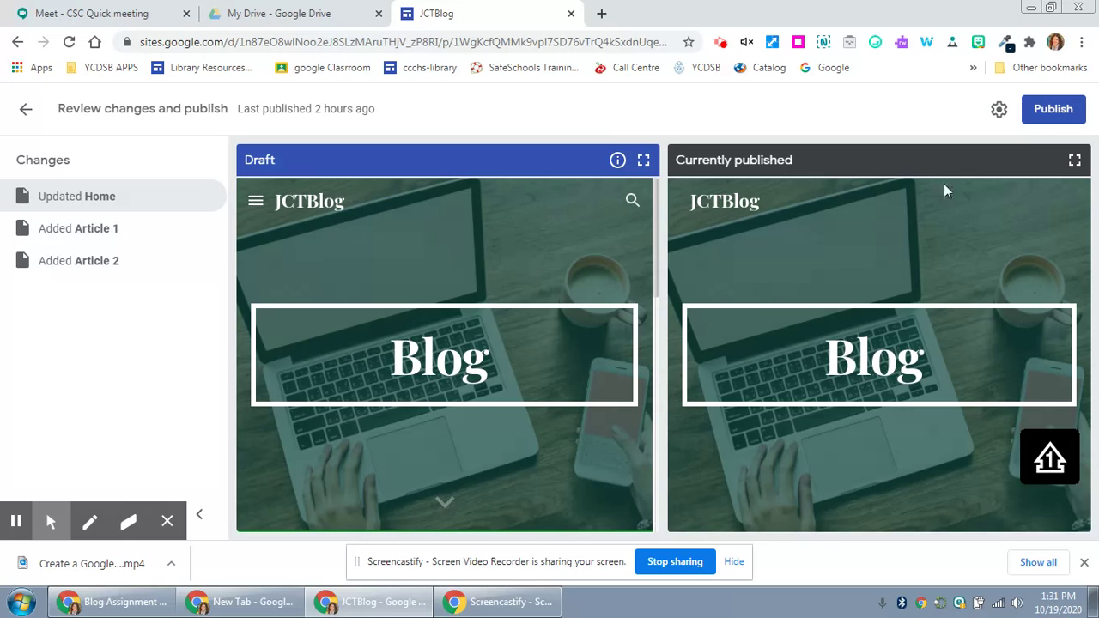
pyautogui.click(1037, 110)
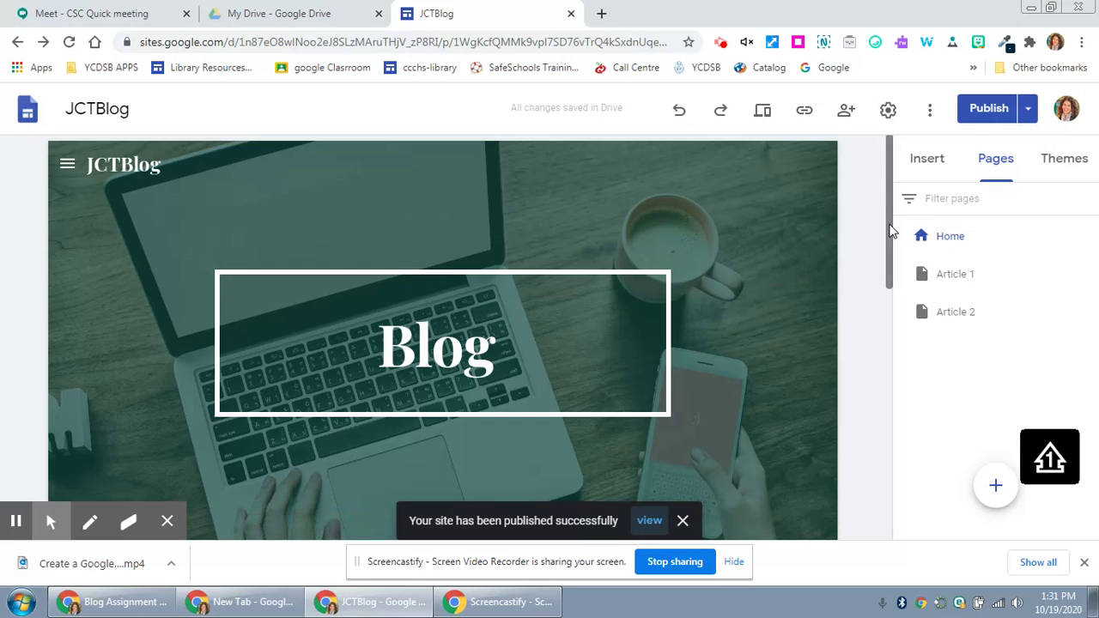
pyautogui.moveTo(888, 206); pyautogui.dragTo(895, 140)
pyautogui.click(917, 164)
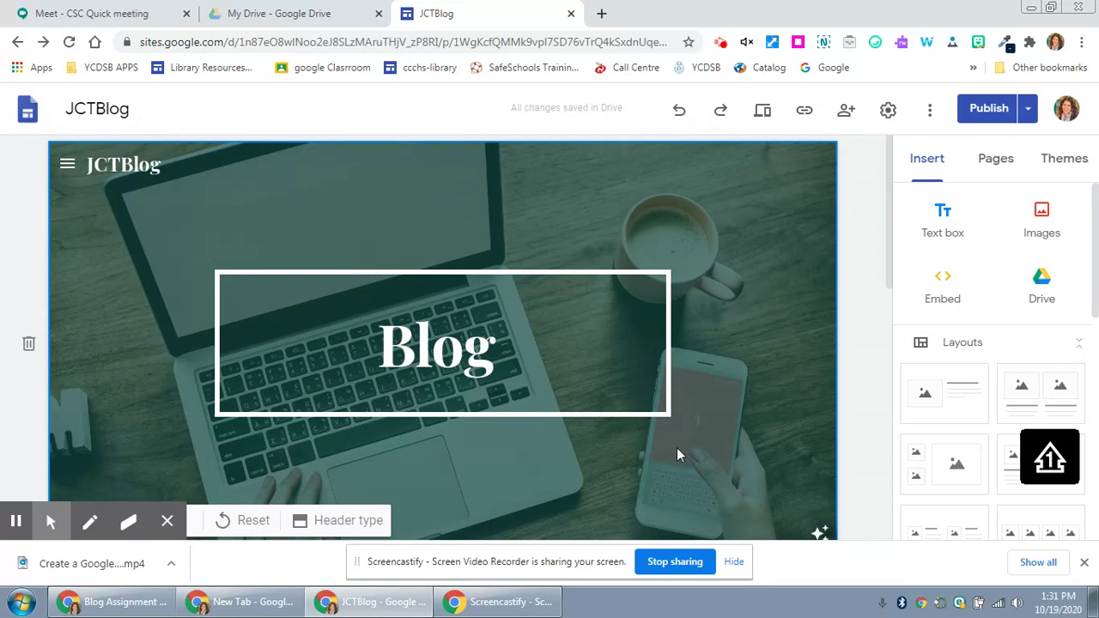
# Check the side navigation menu, then open the site's Navigation settings.
pyautogui.scroll(-4, 786, 205)
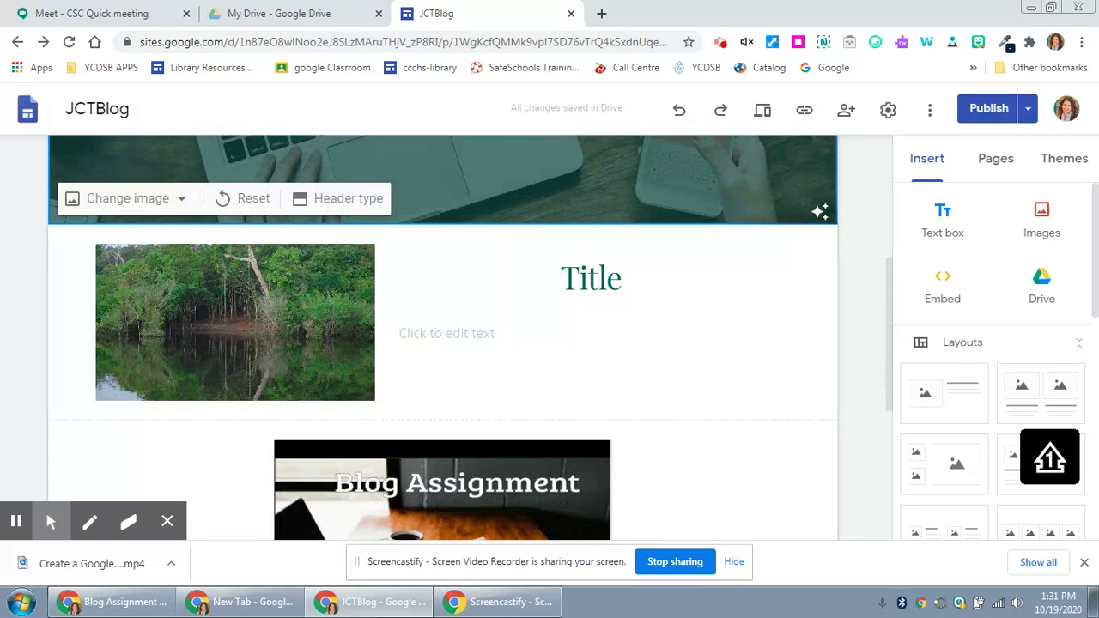
pyautogui.scroll(4, 242, 191)
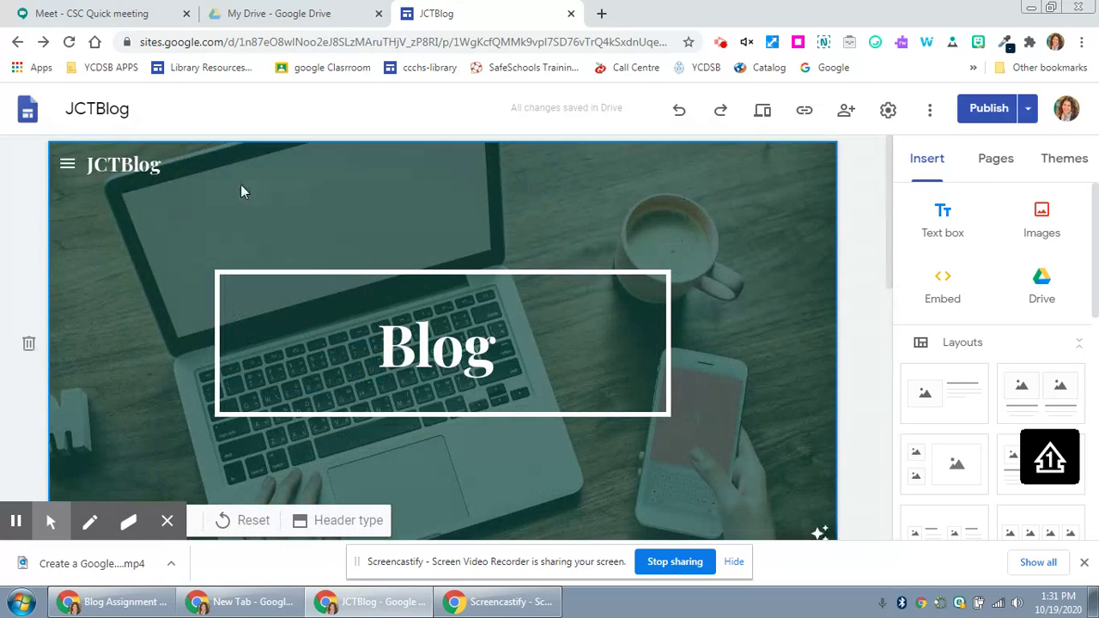
pyautogui.click(67, 164)
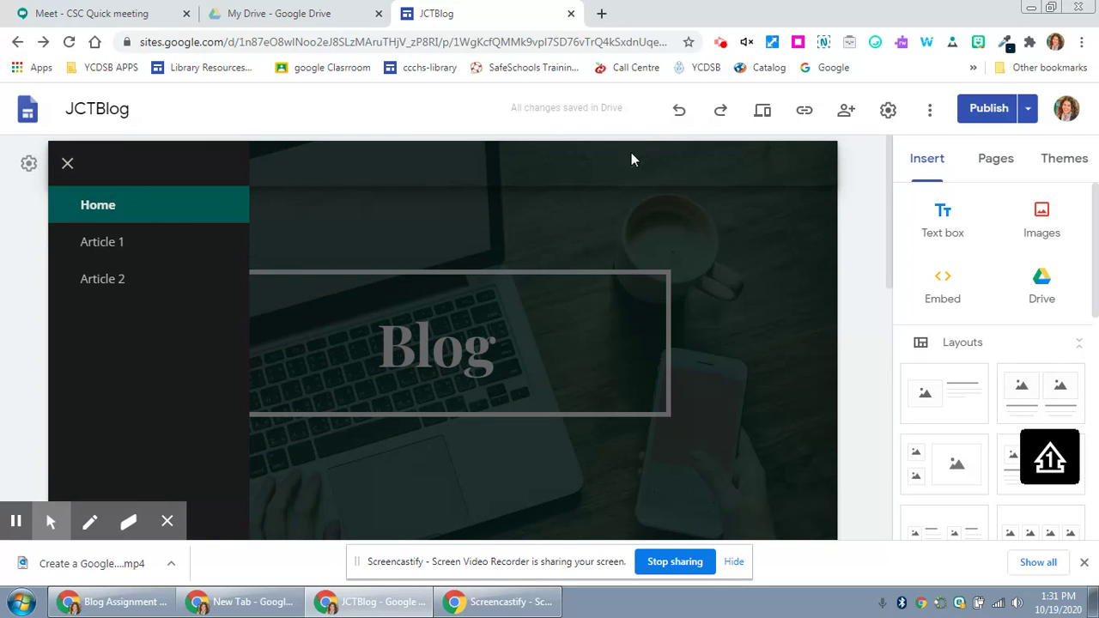
pyautogui.click(887, 110)
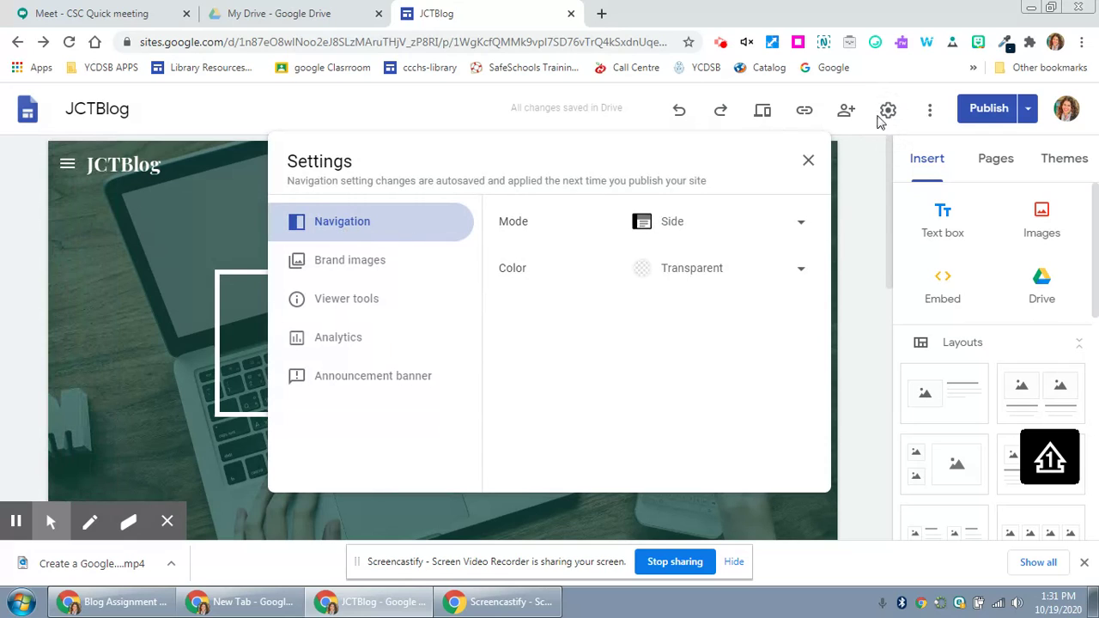
# Switch the navigation mode from Side to Top and close Settings.
pyautogui.click(798, 223)
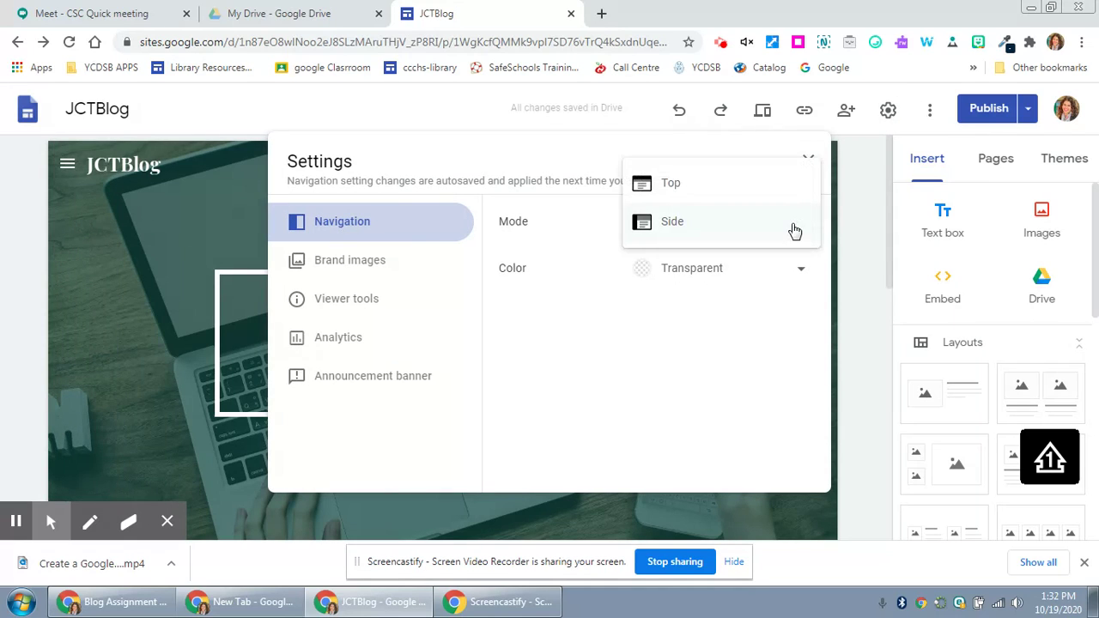
pyautogui.click(702, 180)
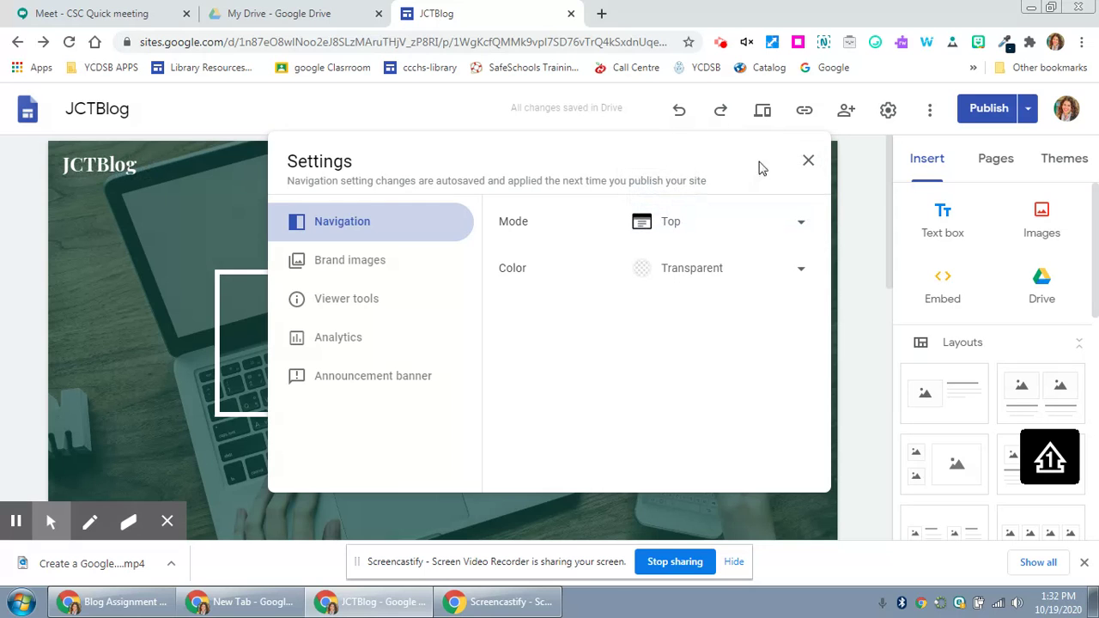
pyautogui.click(809, 162)
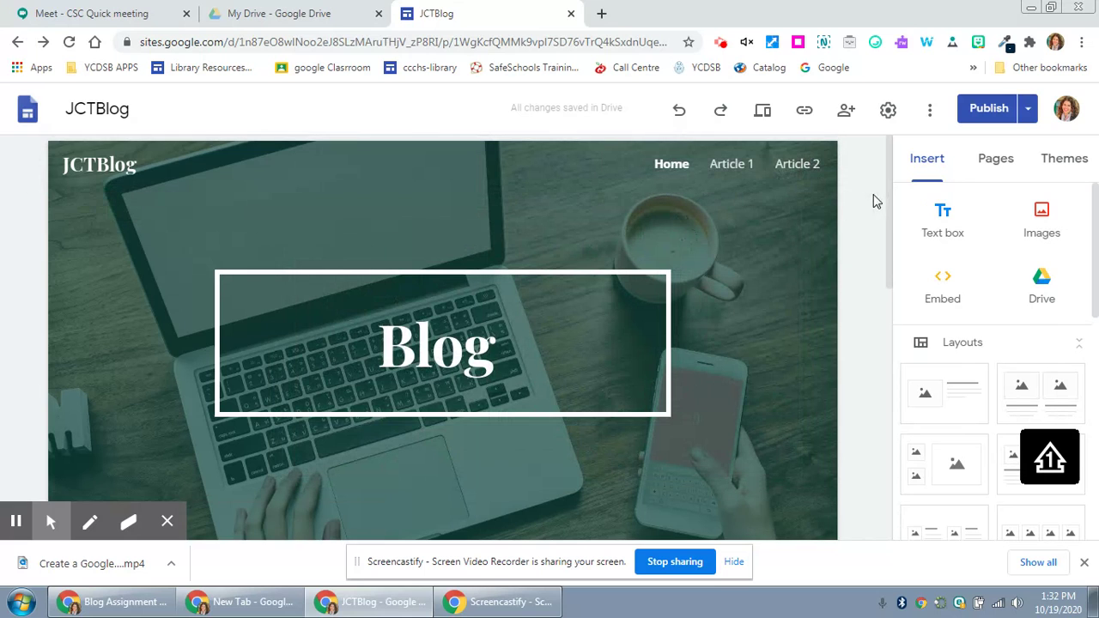
pyautogui.moveTo(888, 216); pyautogui.dragTo(912, 209)
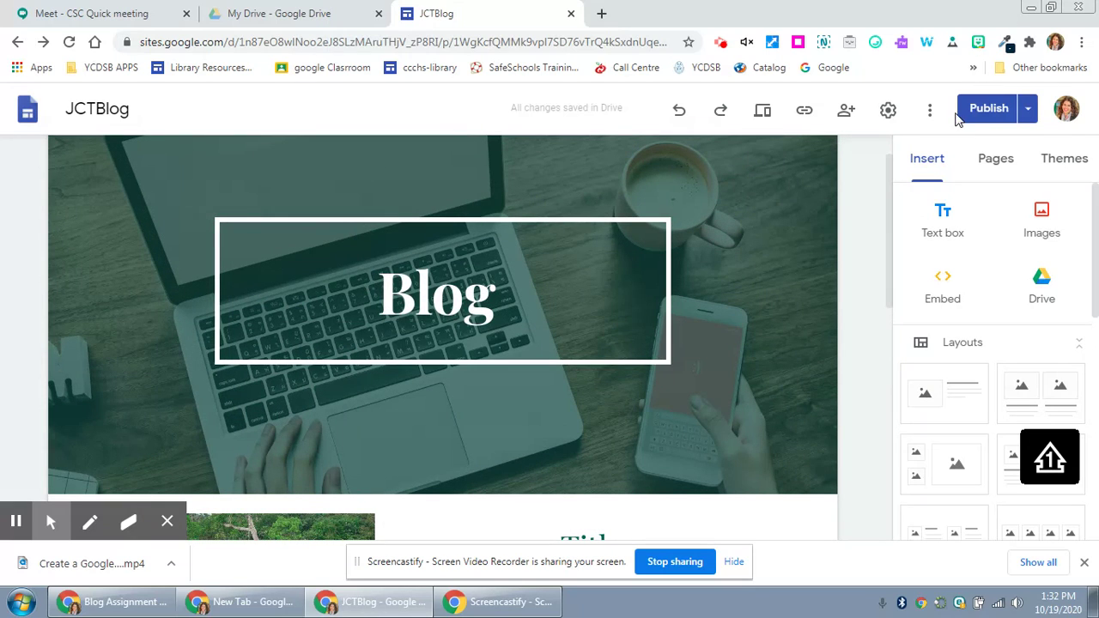
# Open the published JCTBlog site in a new tab and select its web address.
pyautogui.click(1028, 111)
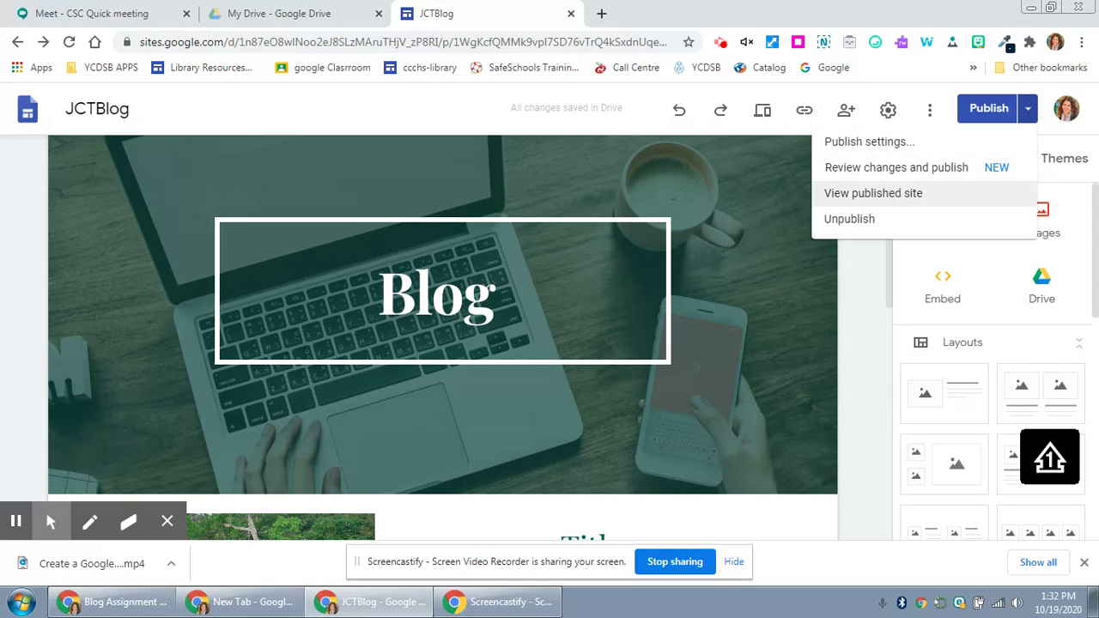
pyautogui.click(902, 194)
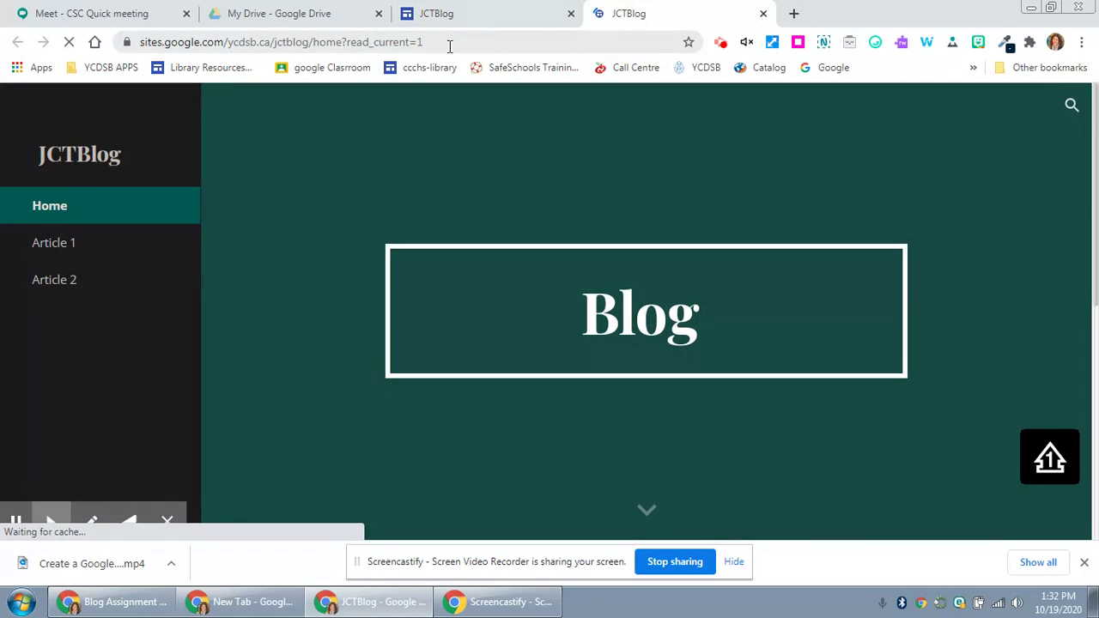
pyautogui.click(444, 45)
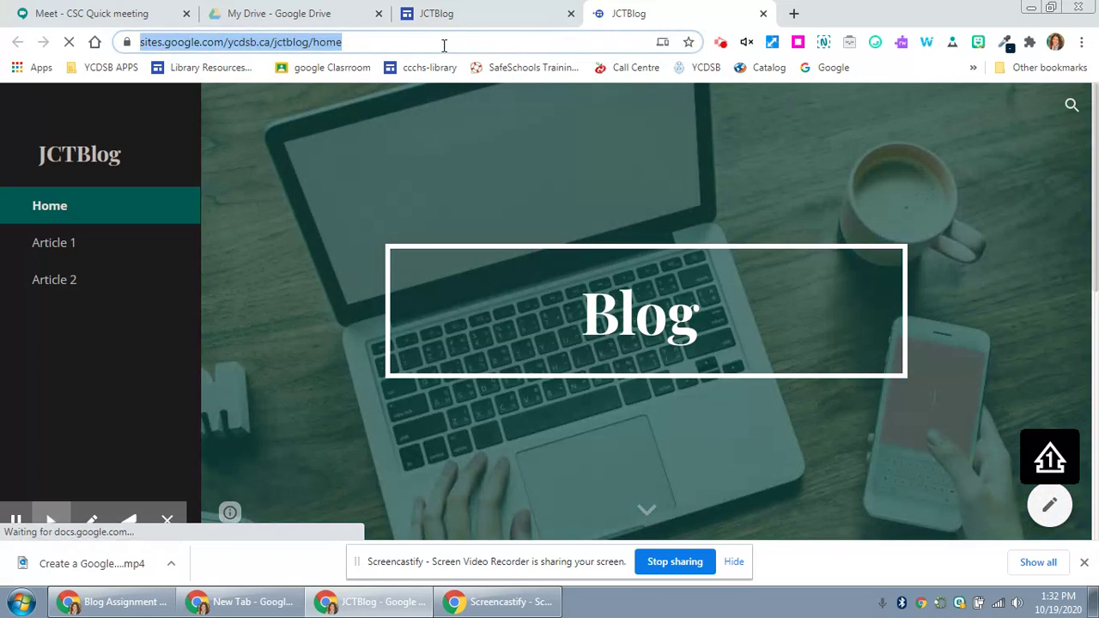